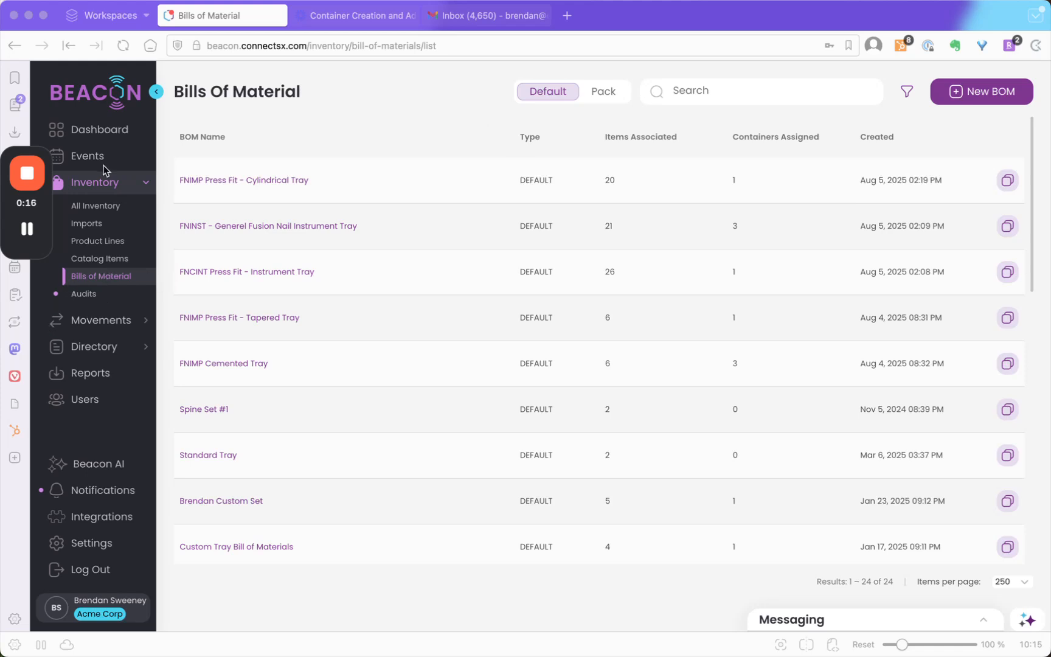
- Start a new bill of materials and choose Default as its BOM type
{"action": "left_click", "coordinate": [381, 124]}
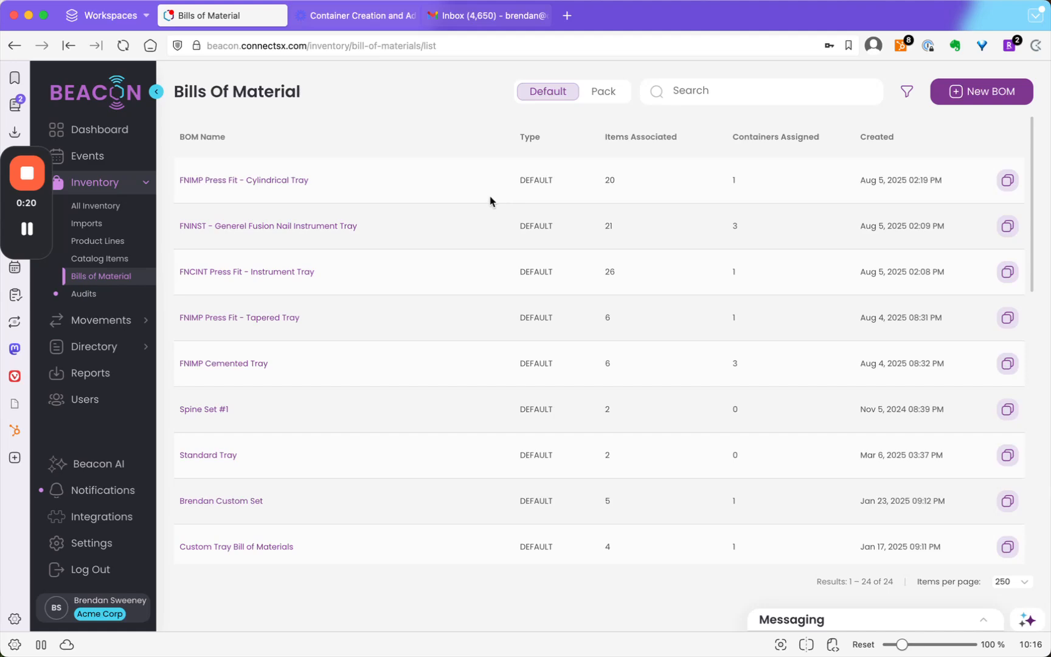
{"action": "left_click", "coordinate": [968, 95]}
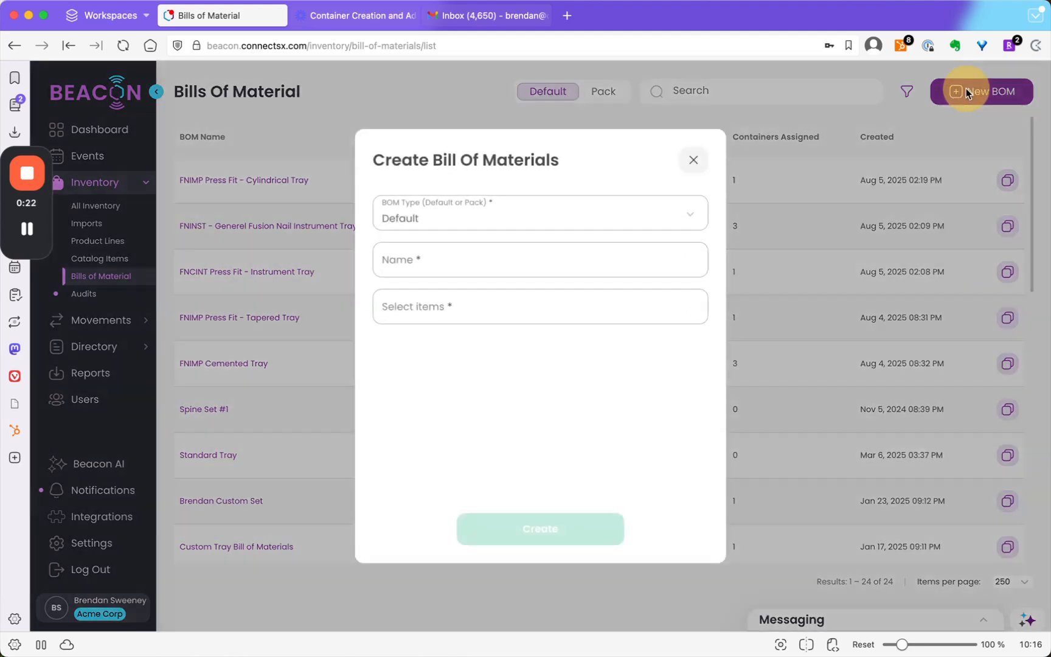
{"action": "left_click", "coordinate": [556, 221]}
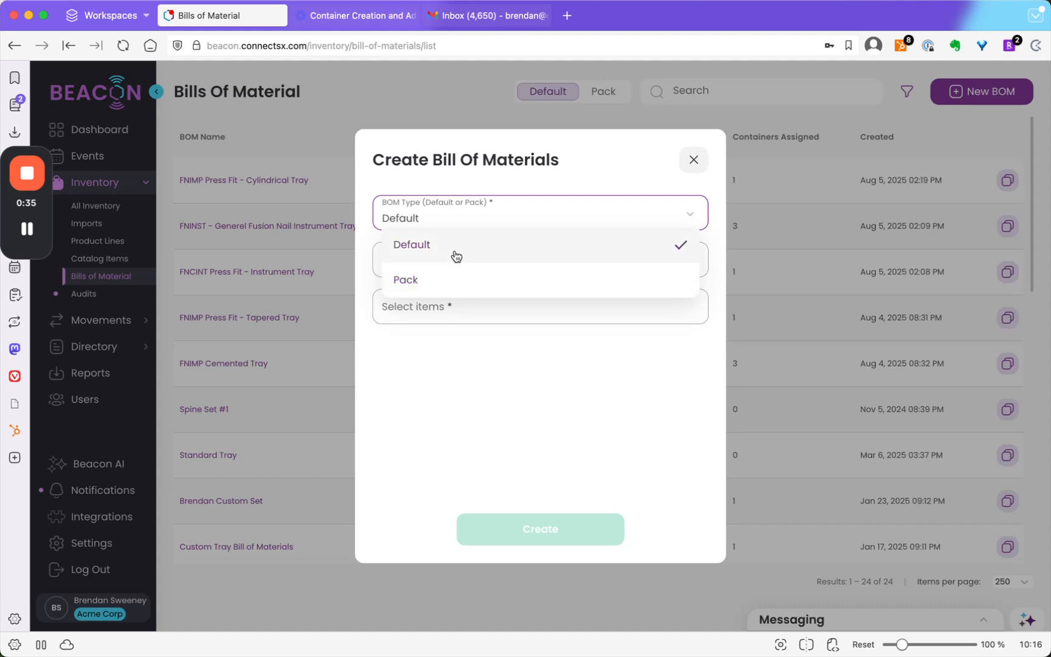
{"action": "left_click", "coordinate": [415, 250]}
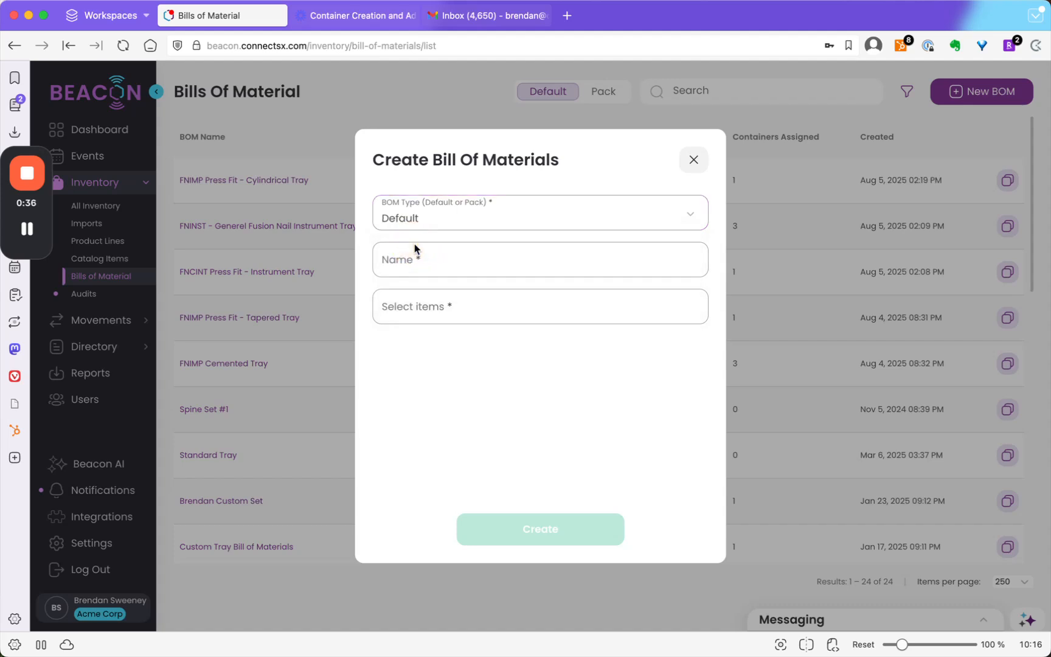
- Name the new bill of materials "Spine Tray 2 BOM"
{"action": "left_click", "coordinate": [441, 262]}
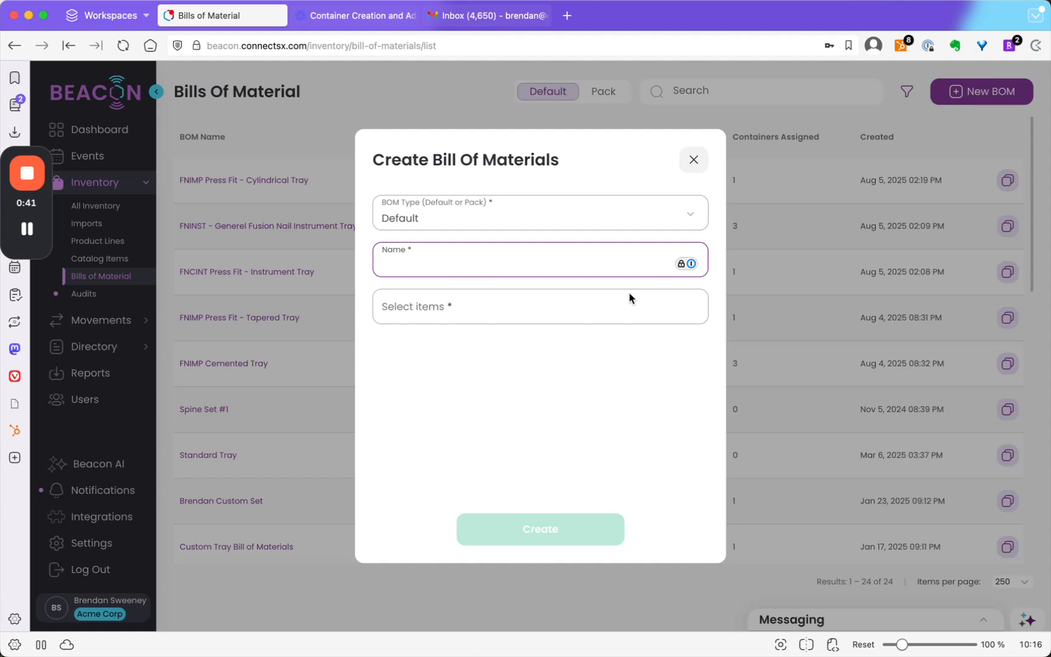
{"action": "type", "text": "Spine Tray 2"}
{"action": "type", "text": "BOM"}
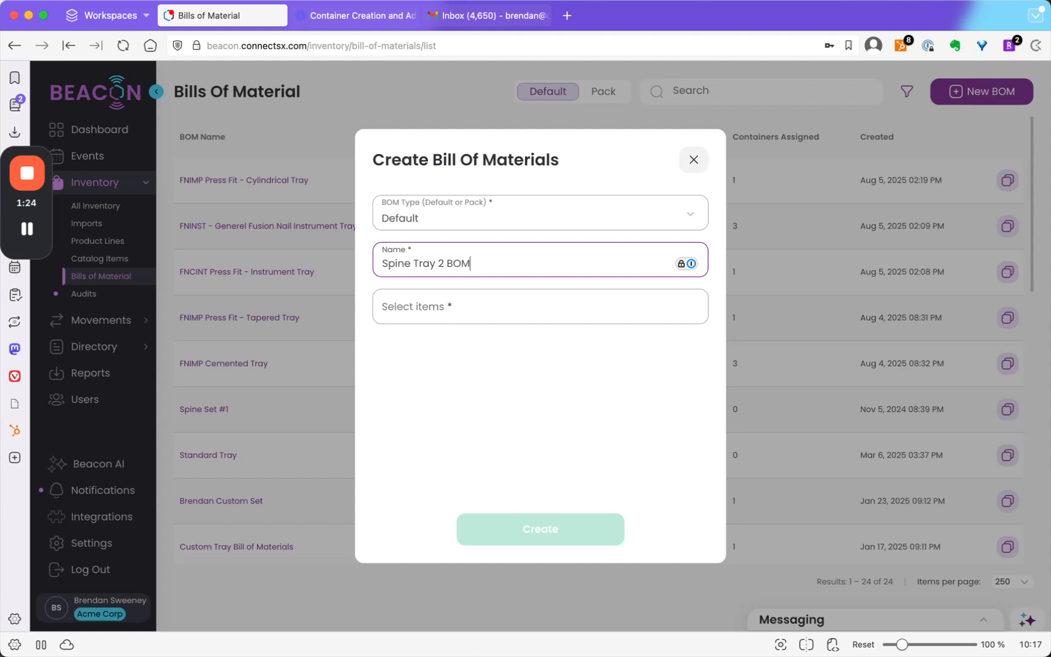
- Replace the bill of materials' name with "Custom Set" followed by the doctor's title and surname and the number 2
{"action": "left_click_drag", "start_coordinate": [494, 264], "coordinate": [333, 264]}
{"action": "type", "text": "Custom Set D."}
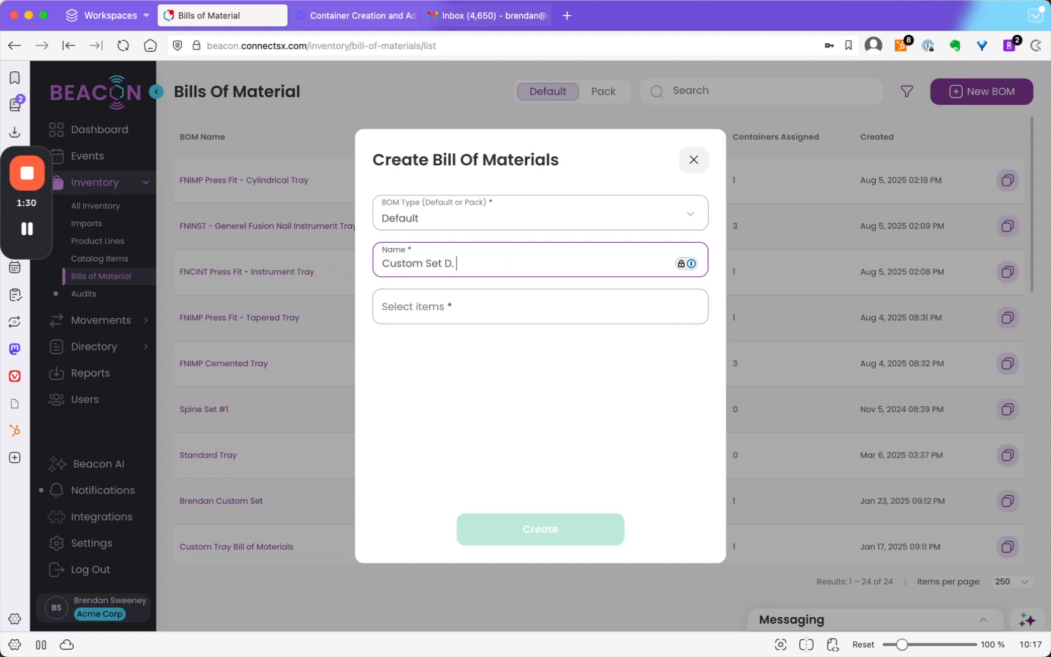
{"action": "type", "text": ". Sweeney 2"}
- Add the catalog items 101-26, 101-06 and acj-anchor to the new bill of materials
{"action": "left_click", "coordinate": [487, 308]}
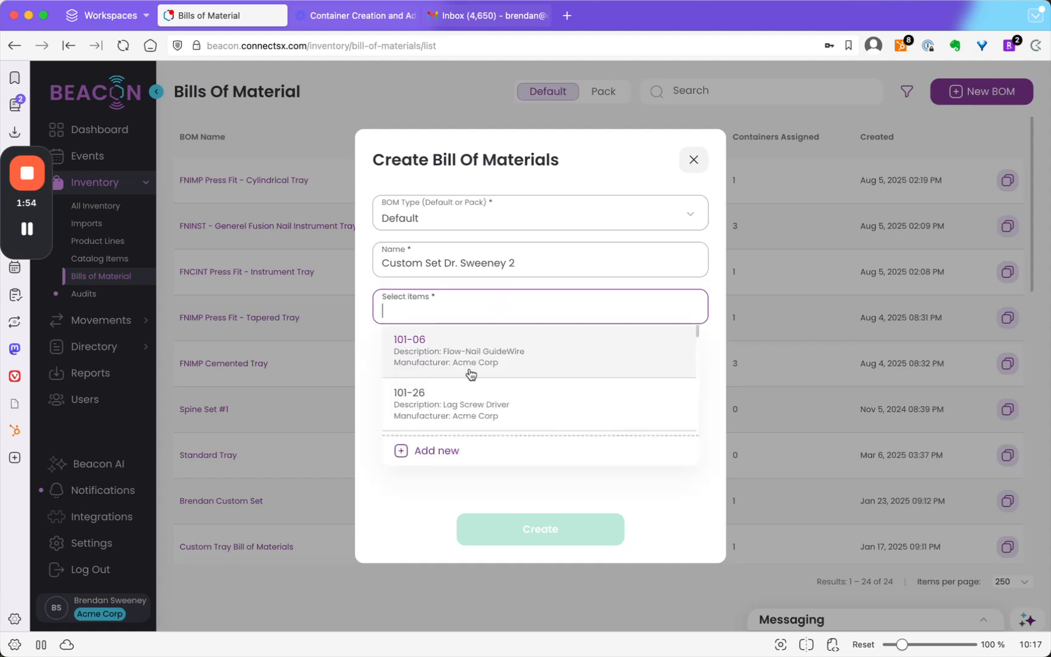
{"action": "left_click", "coordinate": [477, 386]}
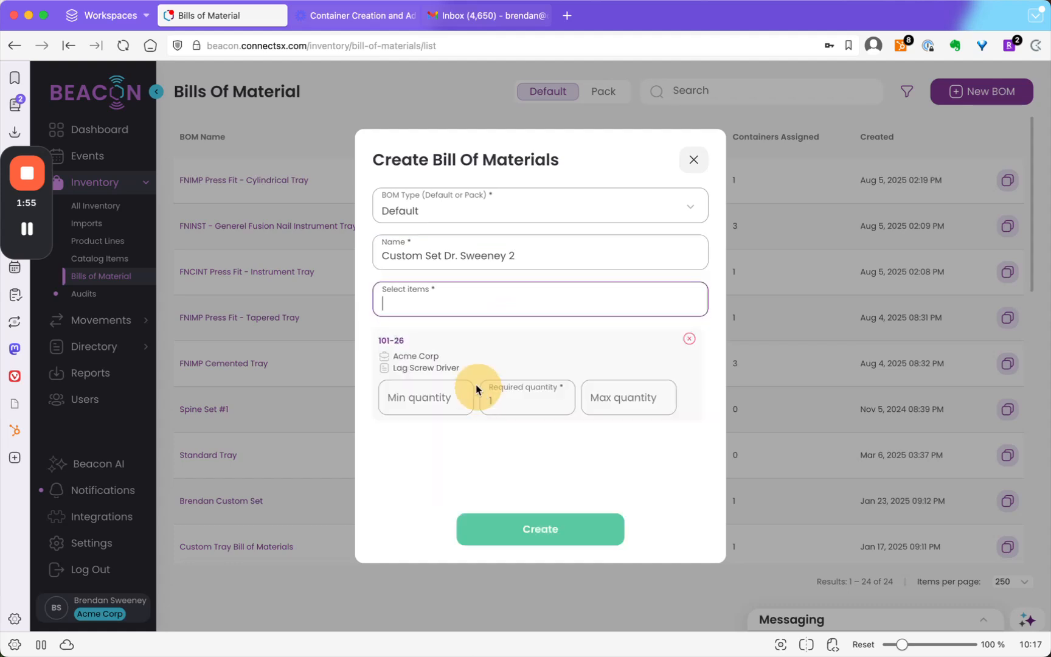
{"action": "left_click", "coordinate": [432, 302]}
{"action": "left_click", "coordinate": [452, 360]}
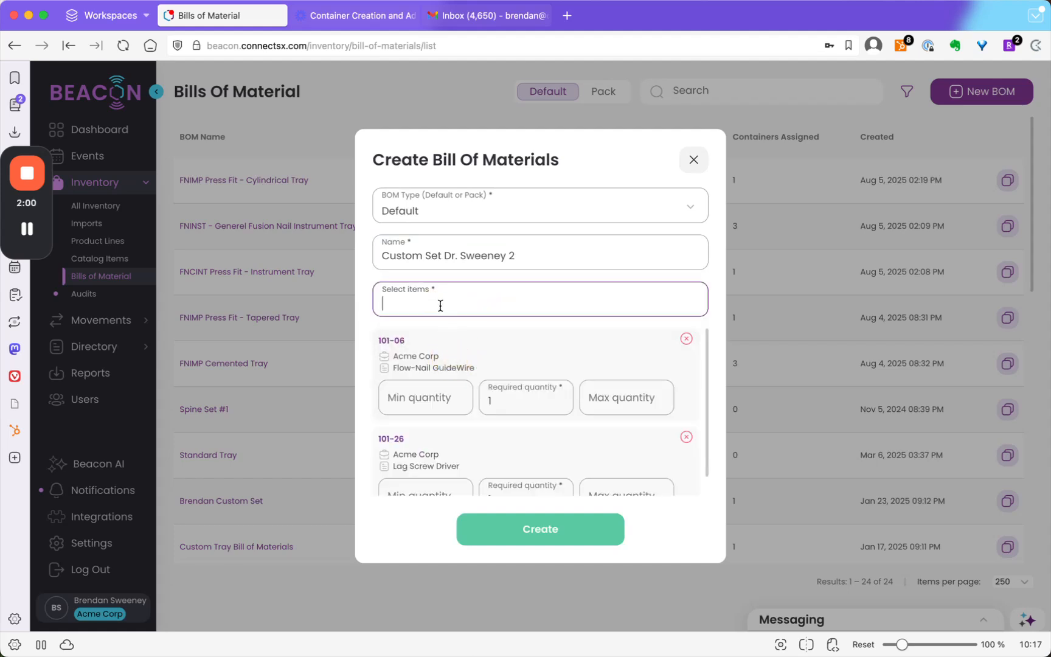
{"action": "type", "text": "acj-"}
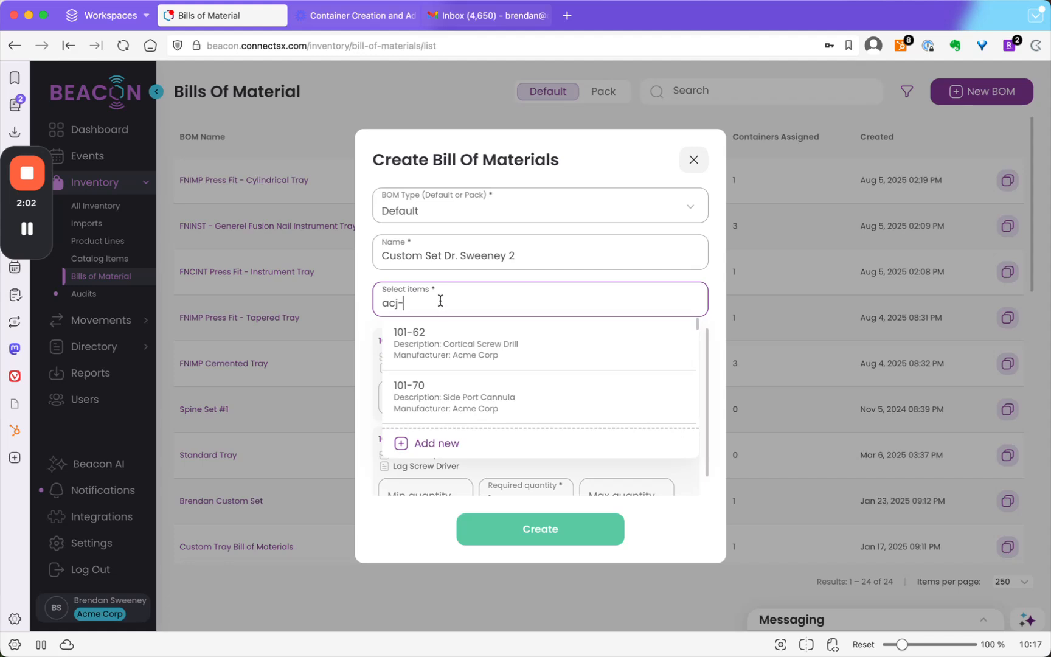
{"action": "left_click", "coordinate": [476, 343]}
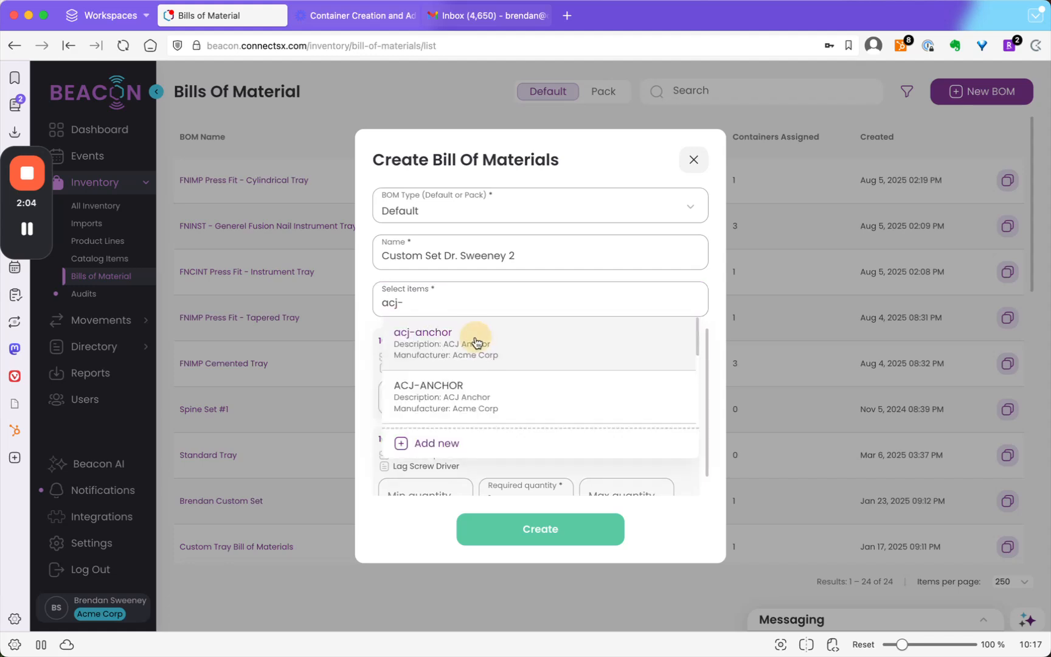
{"action": "scroll", "coordinate": [489, 366], "scroll_direction": "down", "scroll_amount": 1}
{"action": "scroll", "coordinate": [492, 372], "scroll_direction": "up", "scroll_amount": 1}
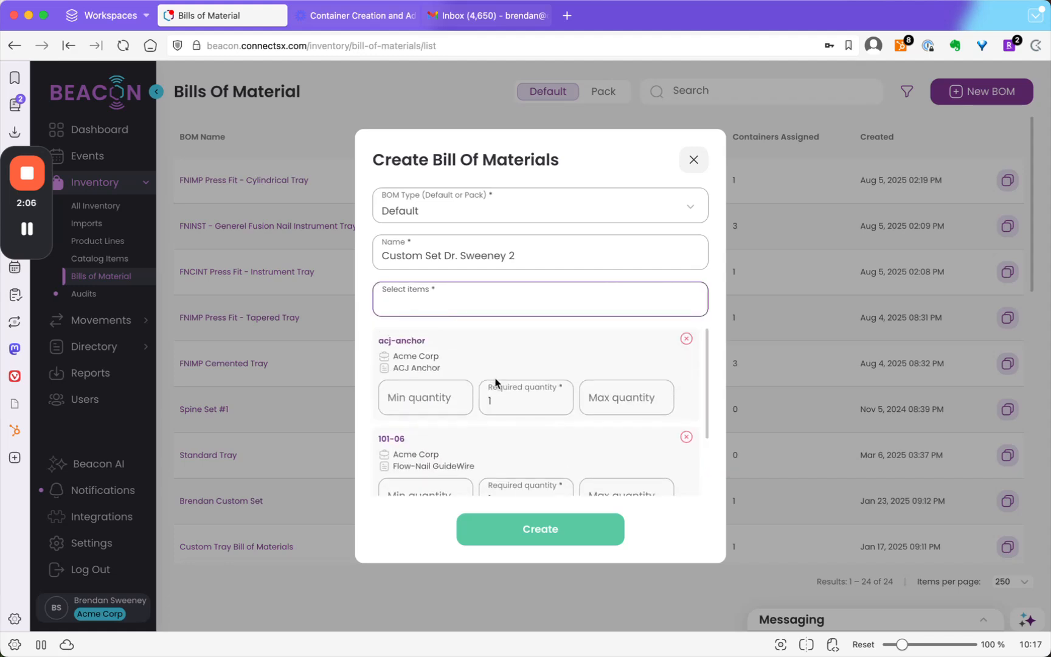
- Set the acj-anchor item's quantities to required 2, minimum 1 and maximum 3
{"action": "left_click", "coordinate": [501, 404]}
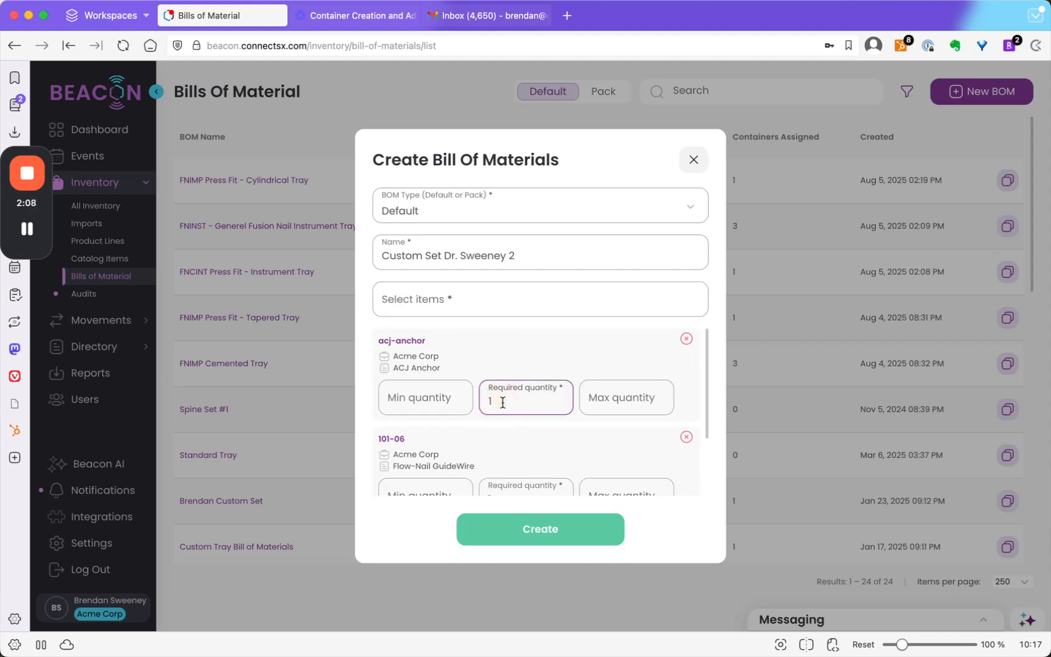
{"action": "type", "text": "2"}
{"action": "left_click", "coordinate": [555, 422]}
{"action": "left_click", "coordinate": [429, 401]}
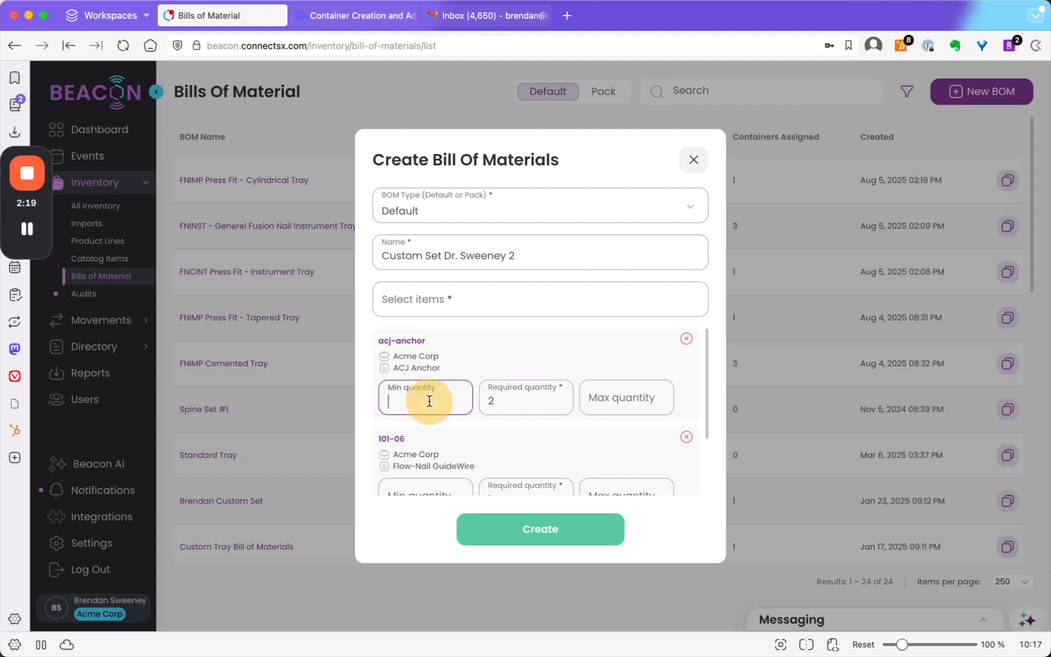
{"action": "type", "text": "1"}
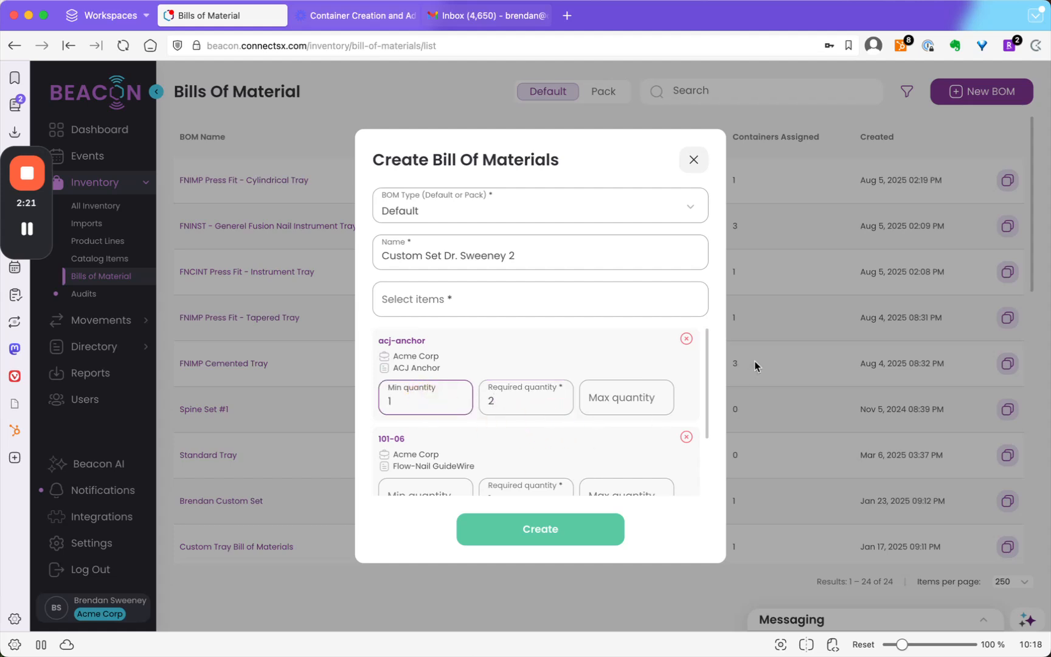
{"action": "left_click", "coordinate": [632, 398]}
{"action": "type", "text": "3"}
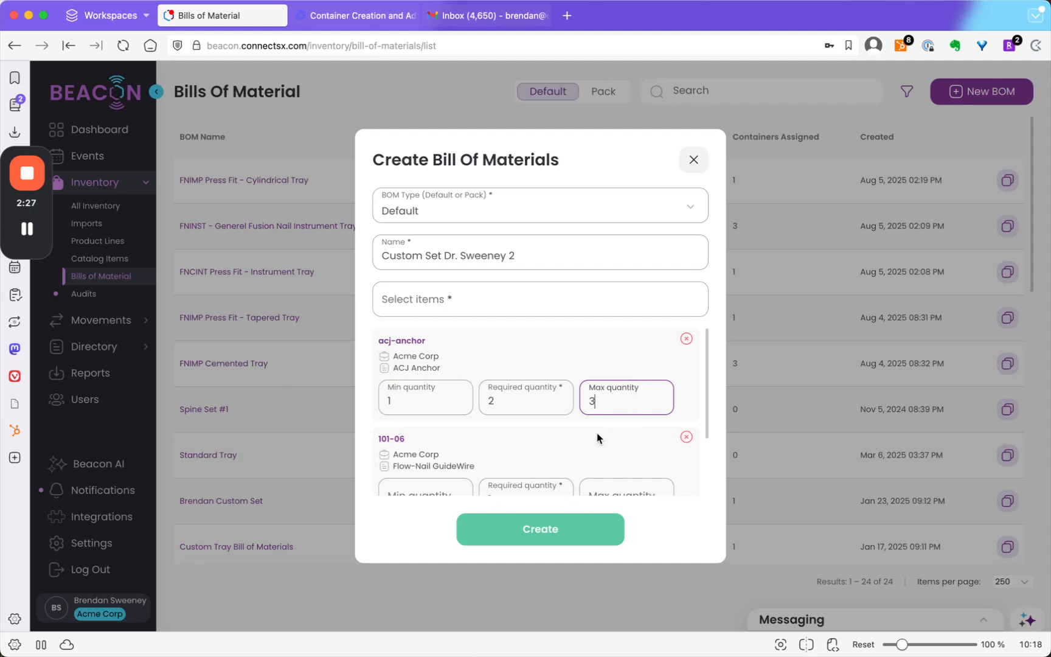
{"action": "left_click", "coordinate": [578, 426]}
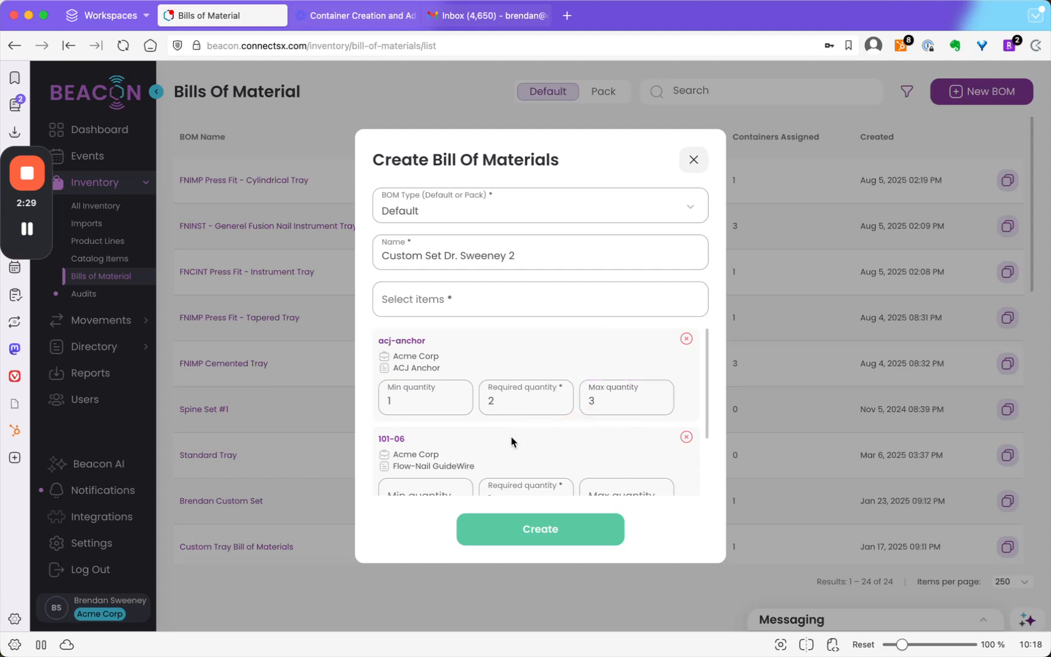
- Set the required quantity of item 101-06 to 2 and create the bill of materials
{"action": "scroll", "coordinate": [498, 377], "scroll_direction": "down", "scroll_amount": 1}
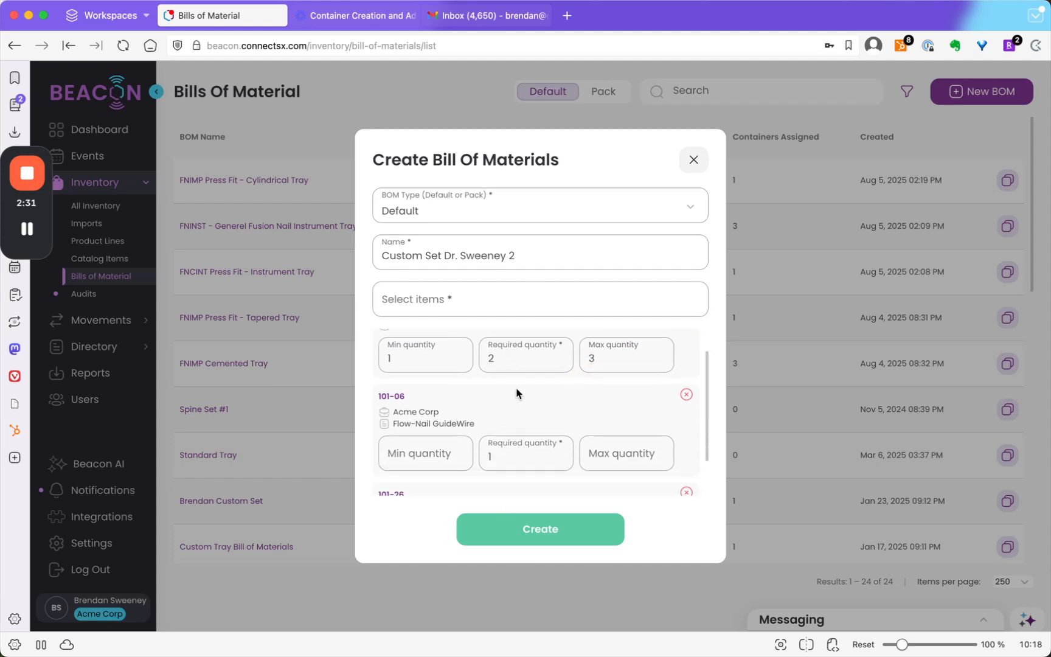
{"action": "left_click", "coordinate": [530, 455]}
{"action": "key", "text": "BackSpace"}
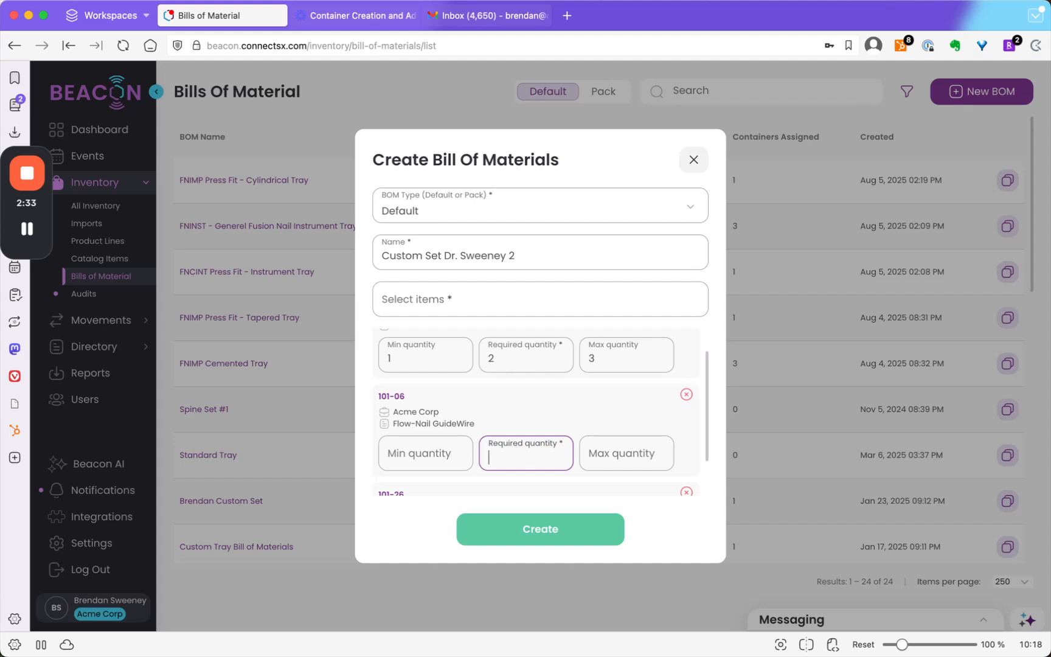
{"action": "type", "text": "2"}
{"action": "scroll", "coordinate": [503, 423], "scroll_direction": "down", "scroll_amount": 2}
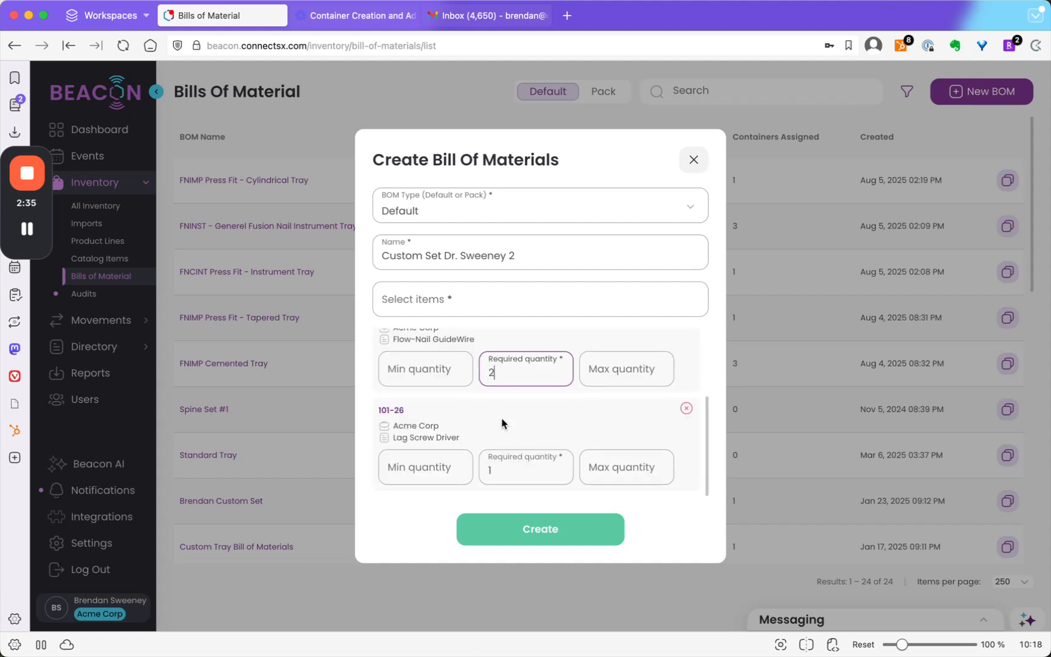
{"action": "scroll", "coordinate": [511, 447], "scroll_direction": "down", "scroll_amount": 2}
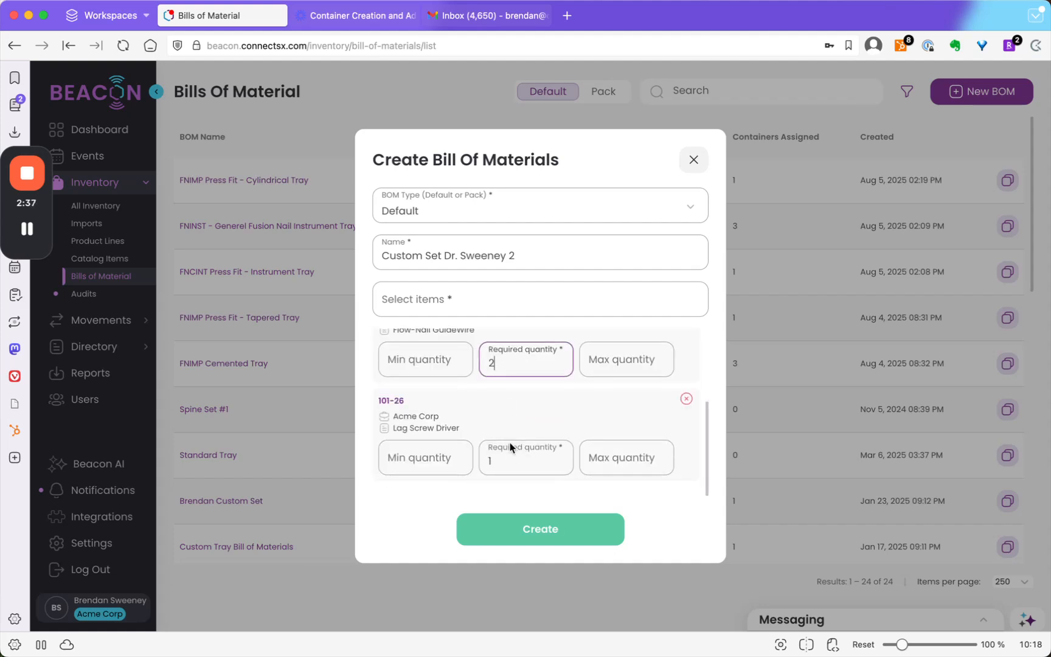
{"action": "scroll", "coordinate": [510, 448], "scroll_direction": "up", "scroll_amount": 5}
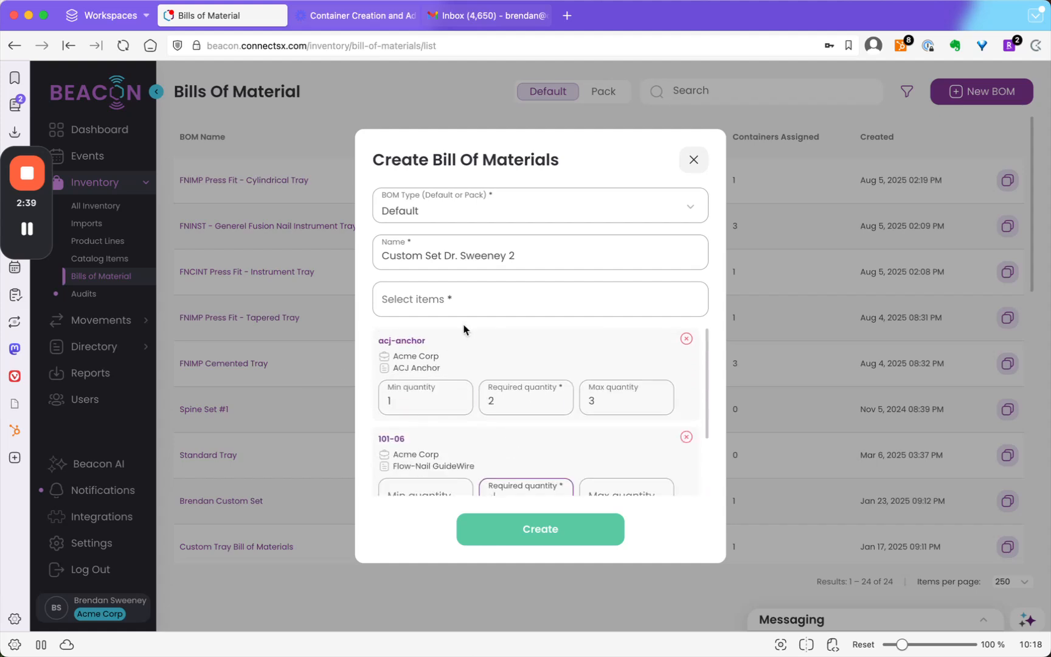
{"action": "left_click", "coordinate": [547, 531]}
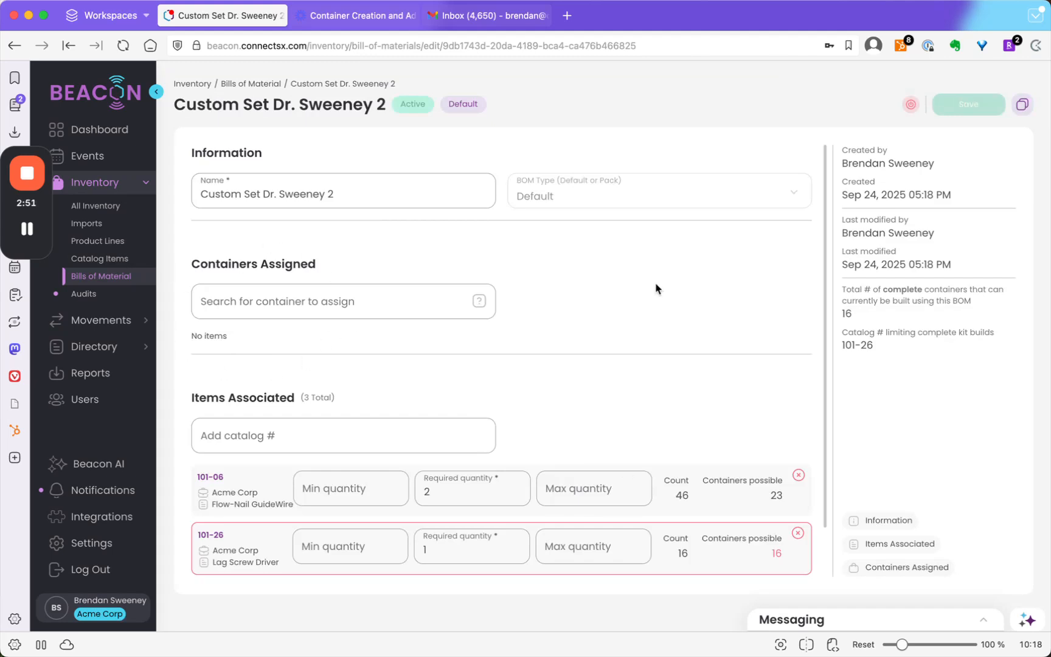
- Add catalog item 102-18-21 to the items associated with the bill of materials
{"action": "scroll", "coordinate": [545, 409], "scroll_direction": "down", "scroll_amount": 2}
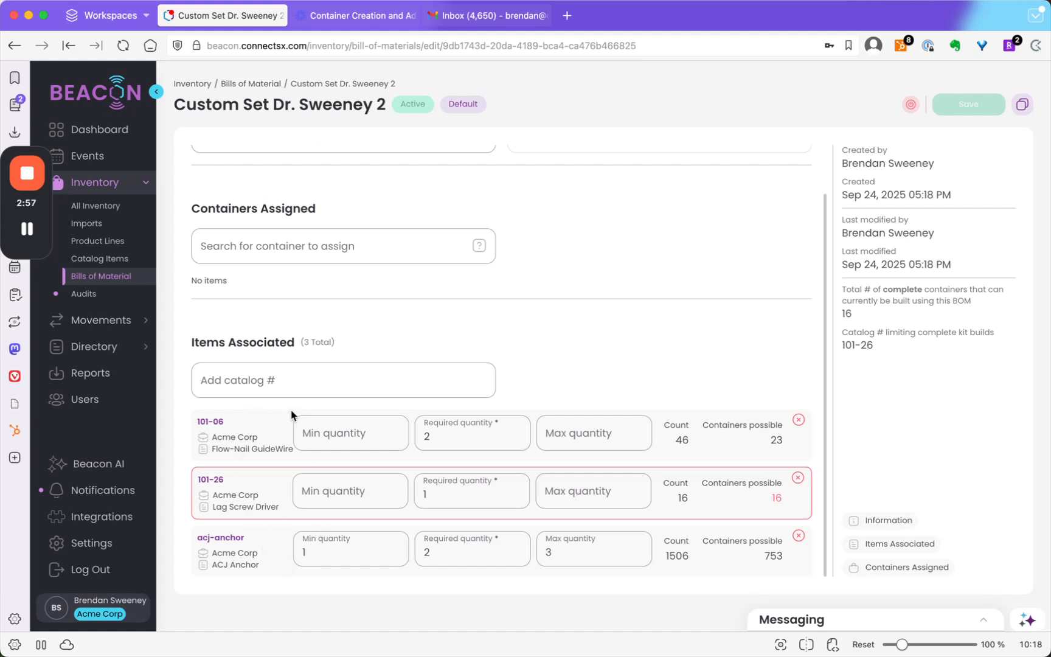
{"action": "left_click", "coordinate": [258, 375]}
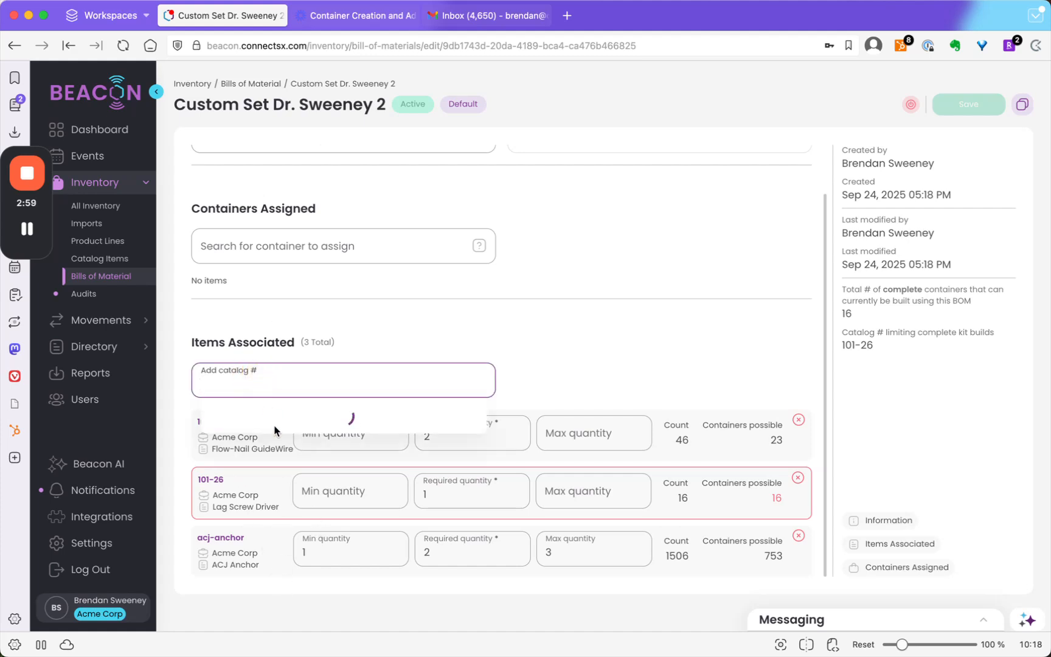
{"action": "scroll", "coordinate": [274, 475], "scroll_direction": "down", "scroll_amount": 5}
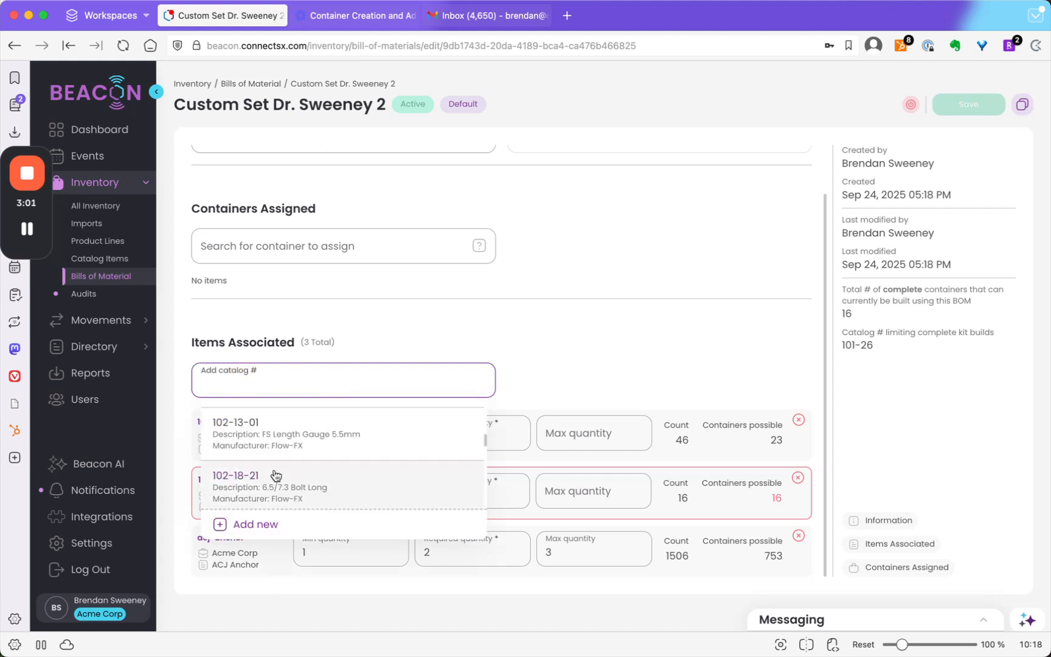
{"action": "left_click", "coordinate": [274, 475]}
{"action": "left_click", "coordinate": [582, 322]}
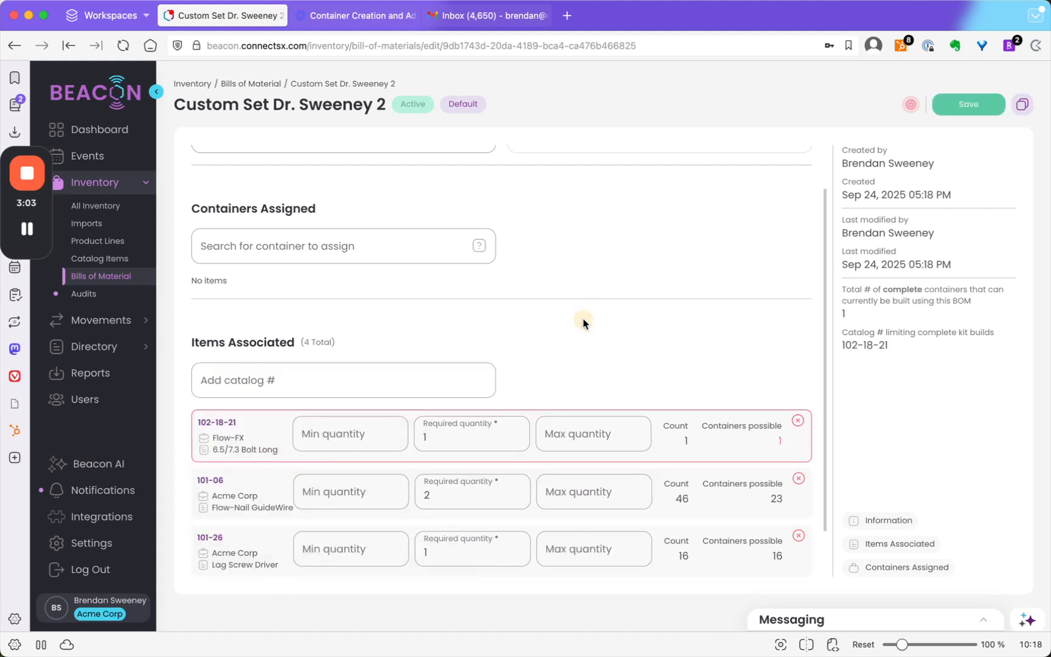
- Remove item 102-18-21 from the associated items and save the bill of materials
{"action": "scroll", "coordinate": [804, 373], "scroll_direction": "down", "scroll_amount": 1}
{"action": "left_click", "coordinate": [797, 393]}
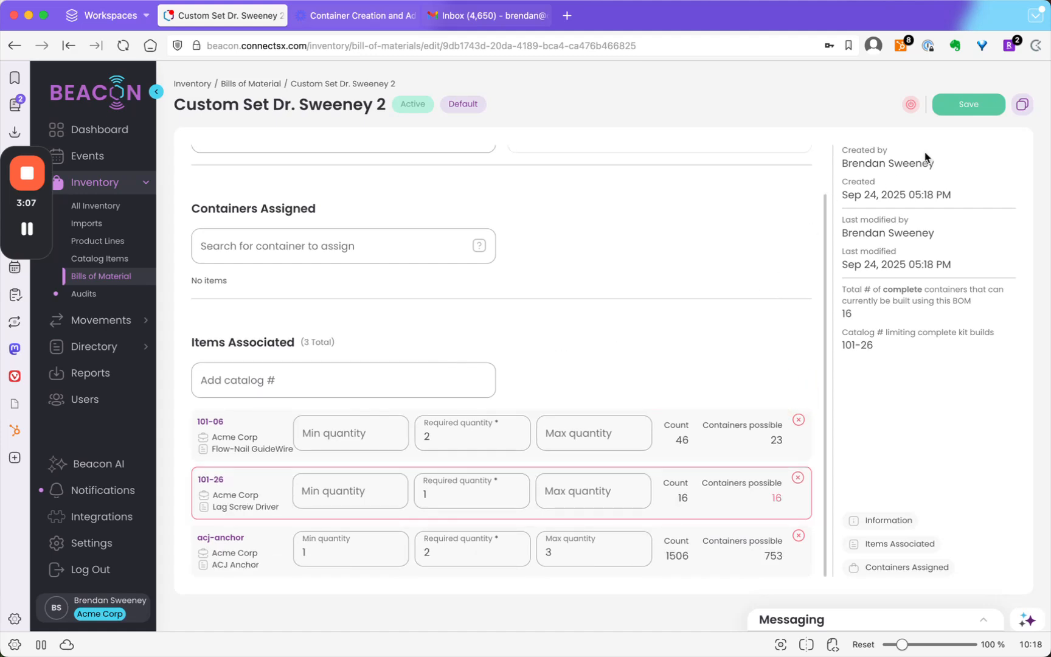
{"action": "left_click", "coordinate": [944, 113]}
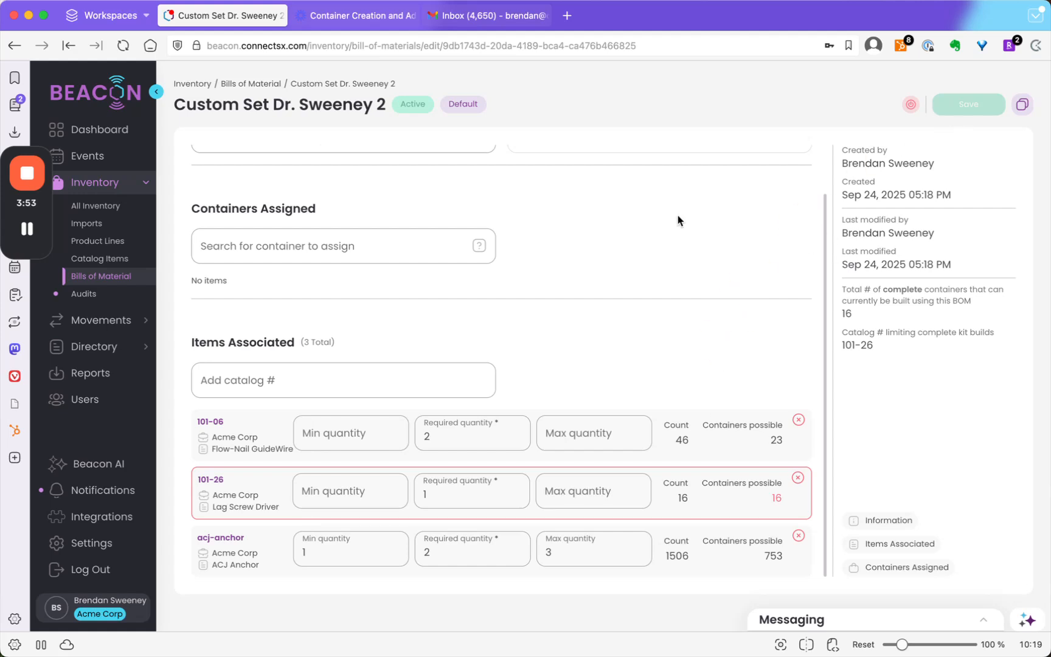
- Open the ACJ Container 1 record from the containers in All Inventory and go to its Bill Of Materials section
{"action": "scroll", "coordinate": [535, 295], "scroll_direction": "up", "scroll_amount": 2}
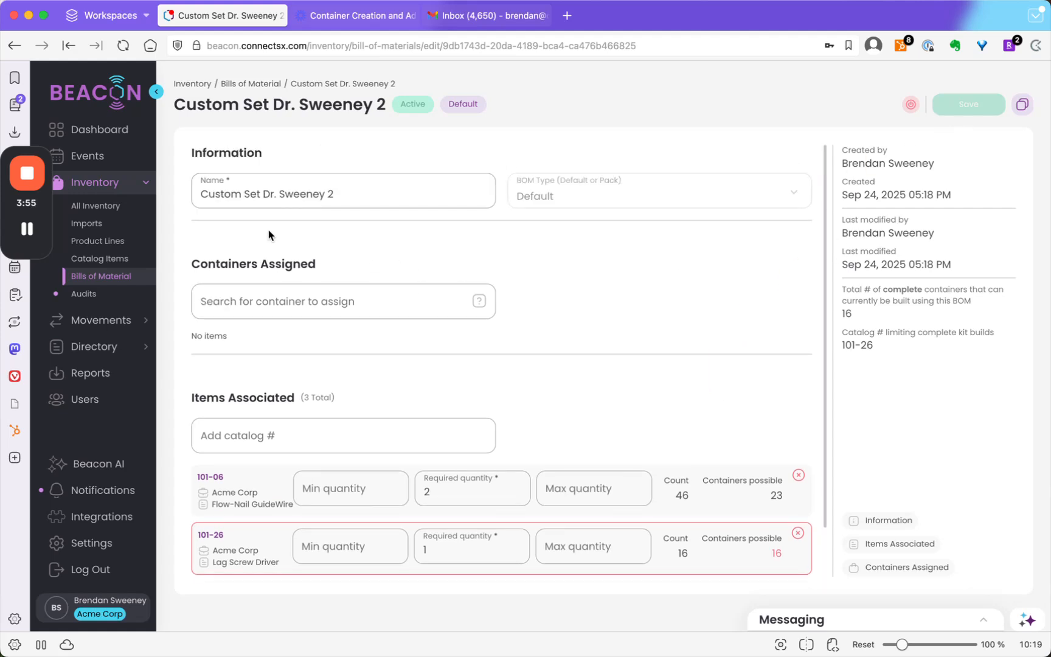
{"action": "left_click", "coordinate": [91, 208]}
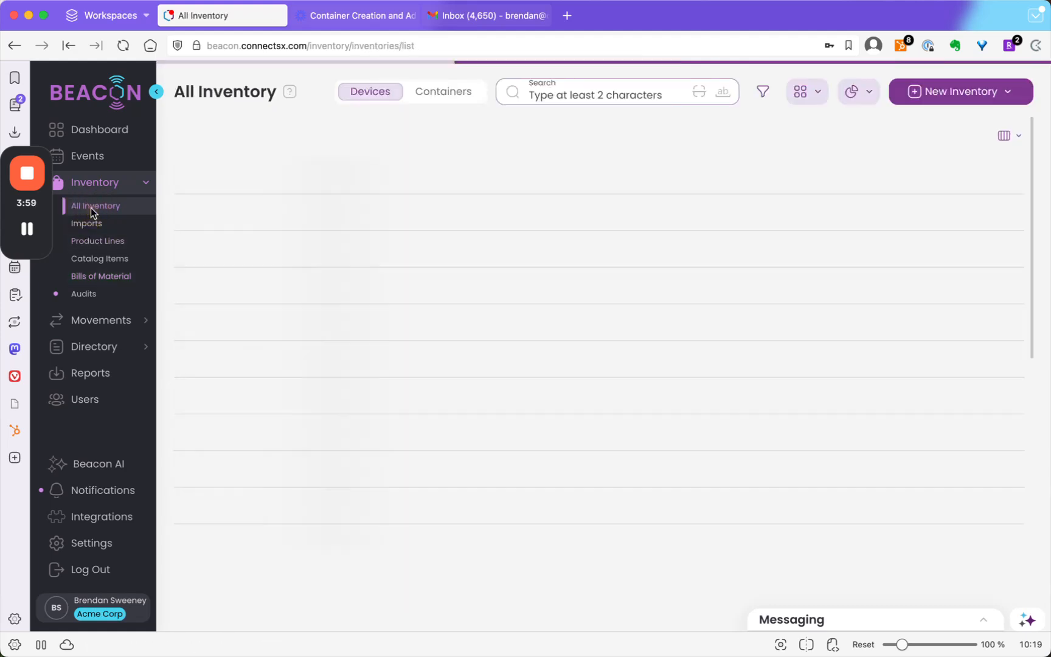
{"action": "left_click", "coordinate": [451, 93]}
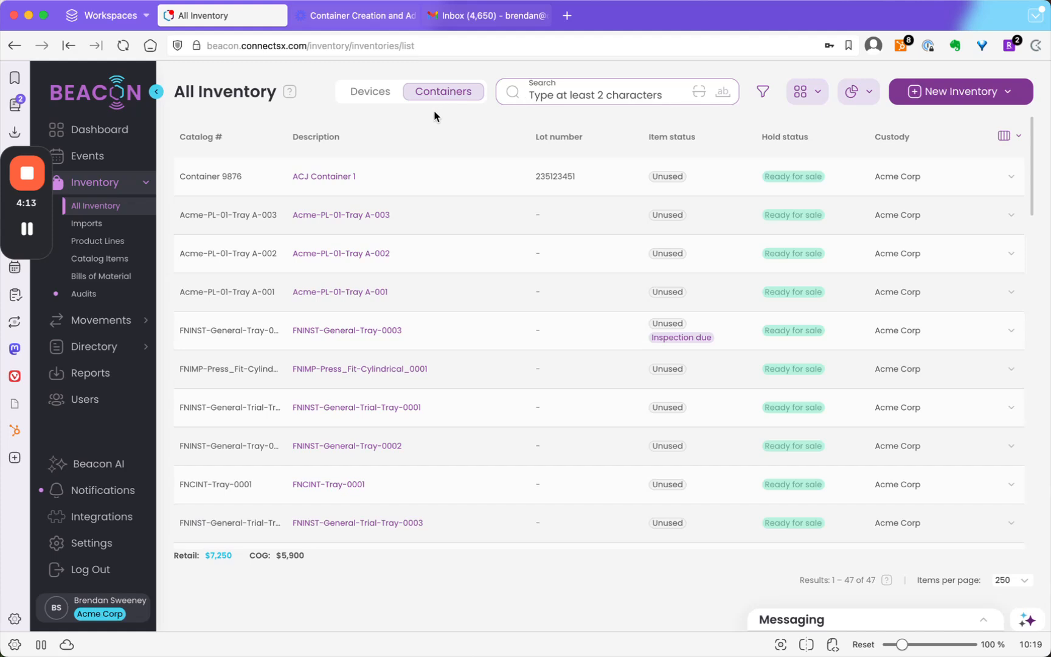
{"action": "left_click", "coordinate": [322, 178]}
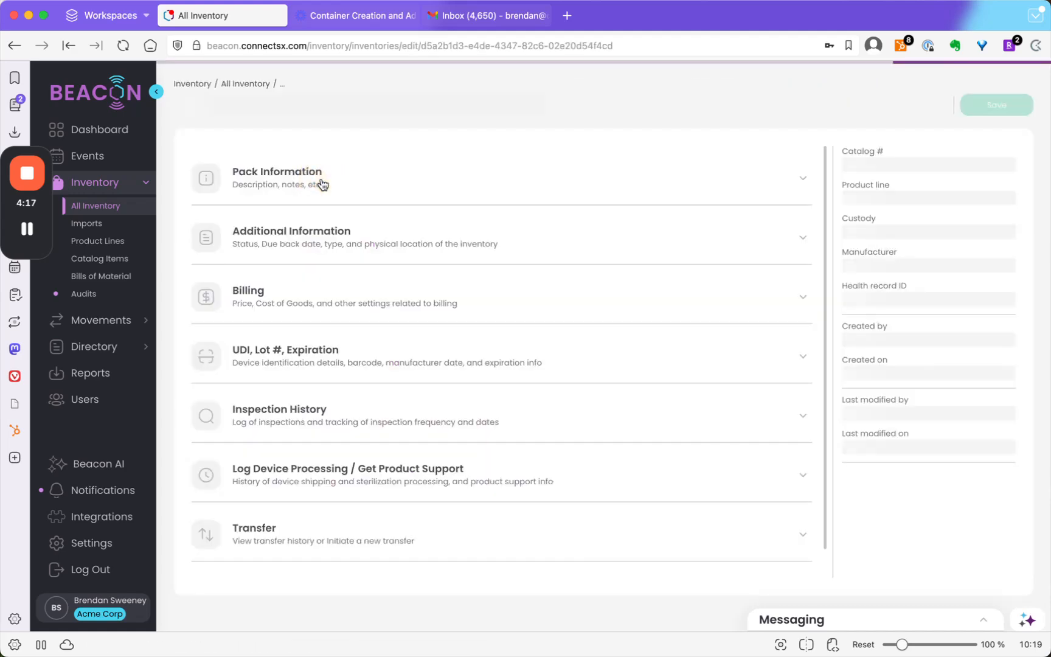
{"action": "scroll", "coordinate": [435, 310], "scroll_direction": "down", "scroll_amount": 10}
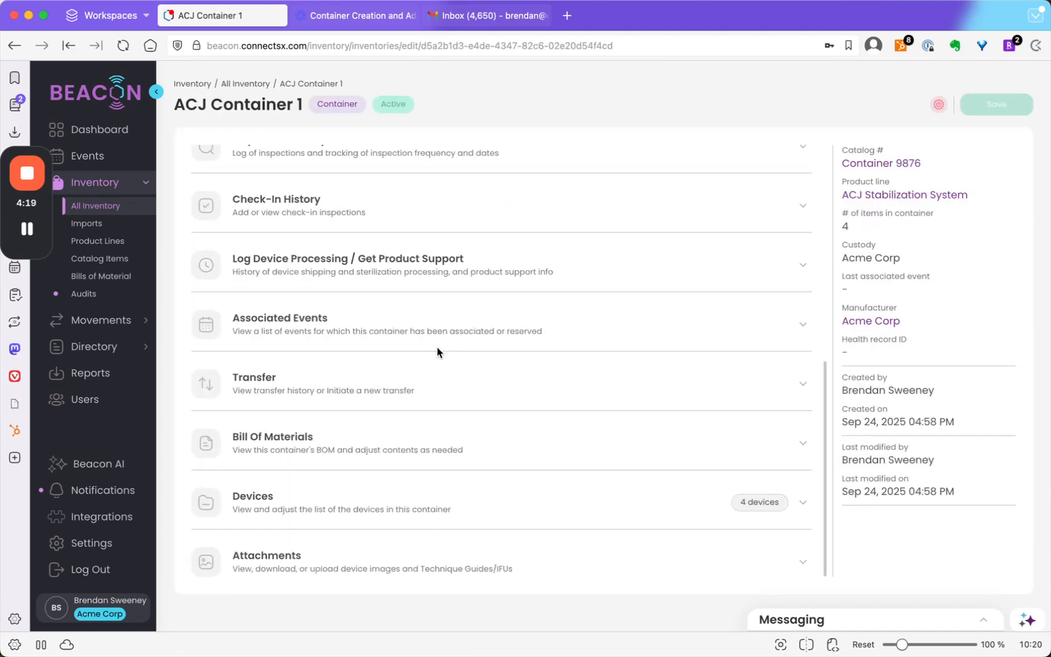
- Review the container's devices, and set its bill of materials to the doctor-named custom set numbered 2 in the container information
{"action": "left_click", "coordinate": [469, 490]}
{"action": "scroll", "coordinate": [474, 489], "scroll_direction": "down", "scroll_amount": 5}
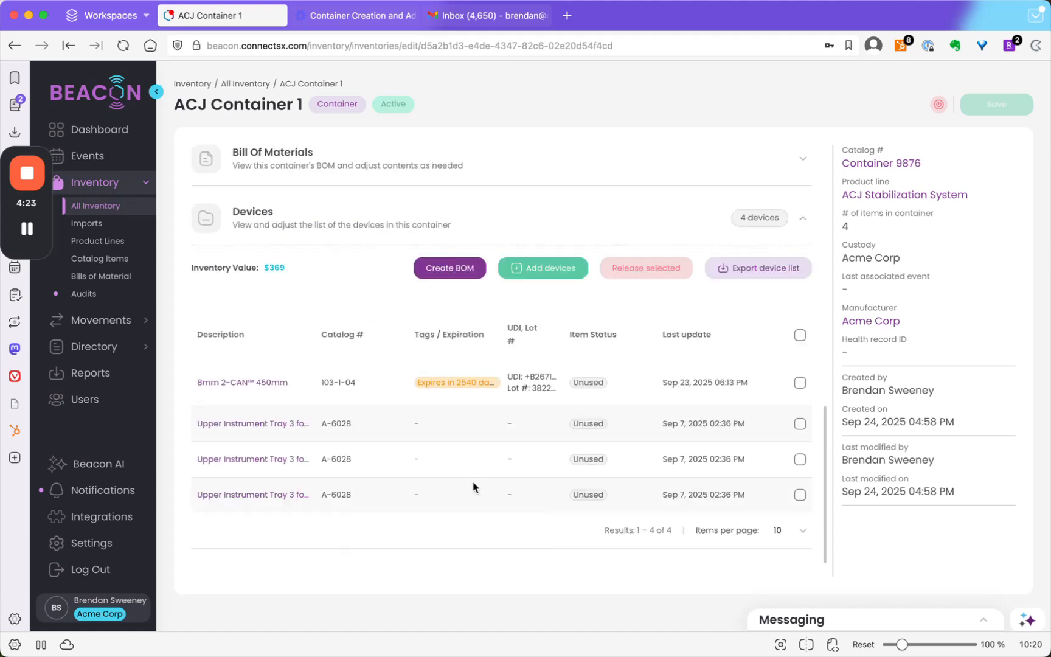
{"action": "scroll", "coordinate": [472, 485], "scroll_direction": "up", "scroll_amount": 10}
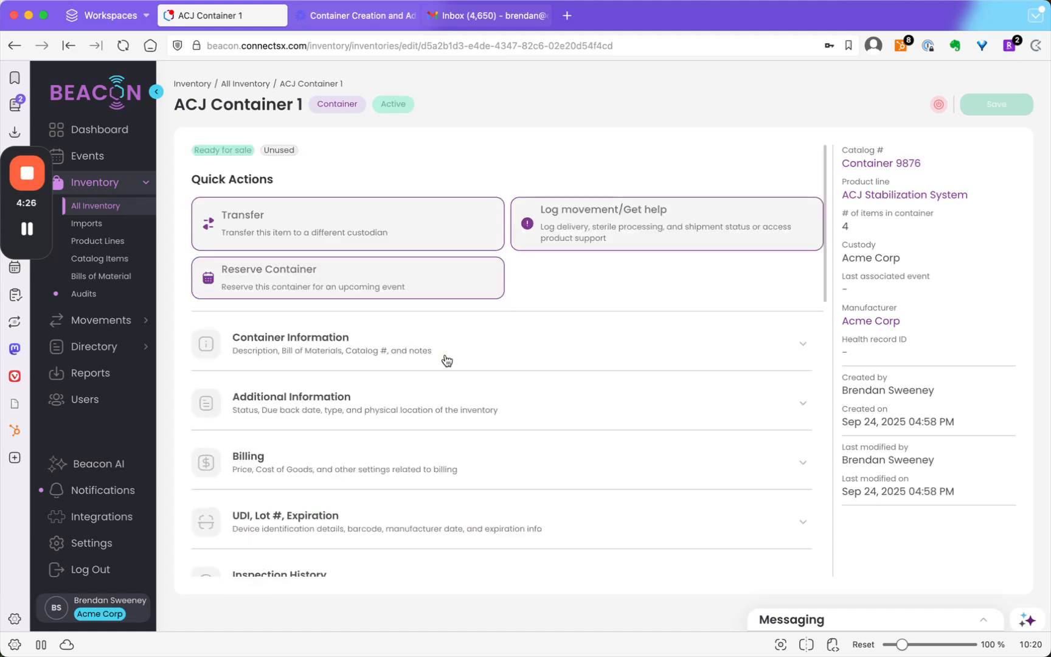
{"action": "left_click", "coordinate": [447, 360]}
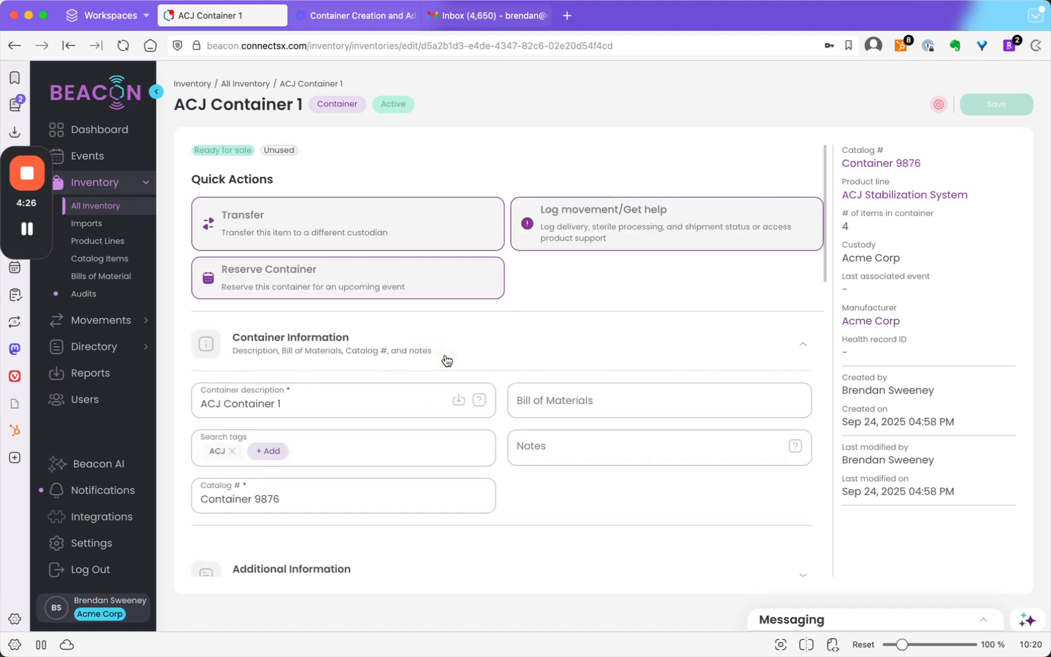
{"action": "left_click", "coordinate": [552, 402]}
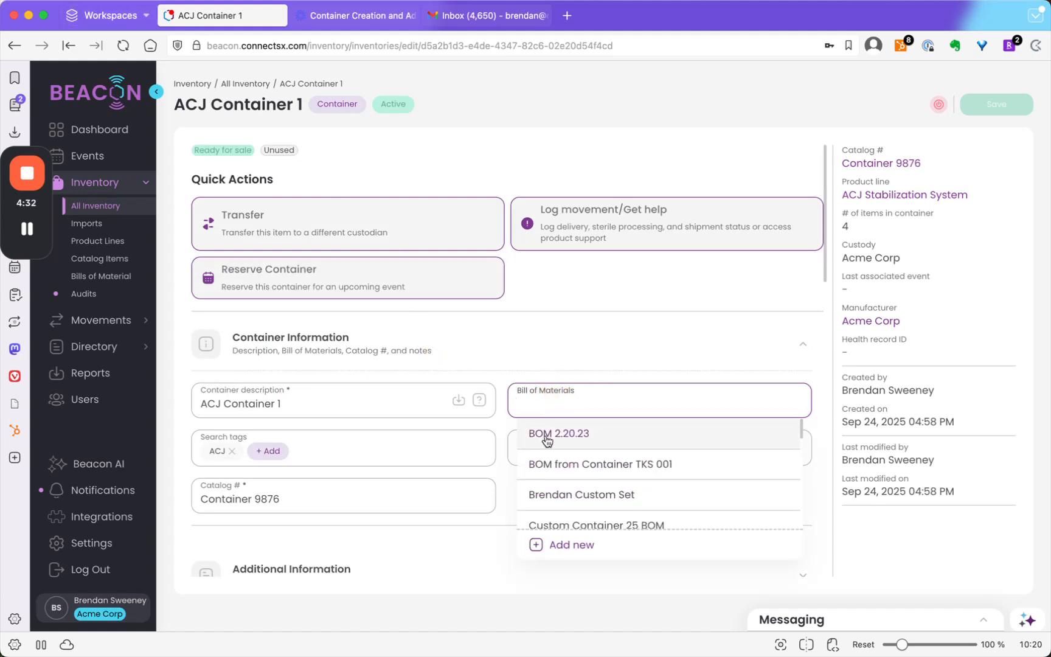
{"action": "scroll", "coordinate": [590, 475], "scroll_direction": "down", "scroll_amount": 3}
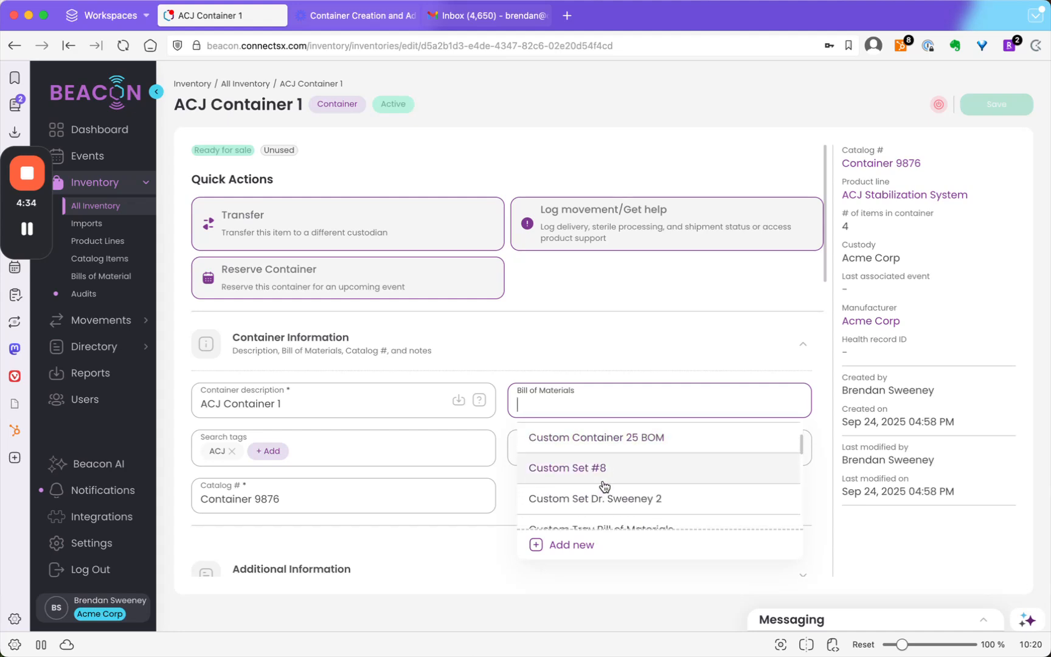
{"action": "left_click", "coordinate": [633, 503]}
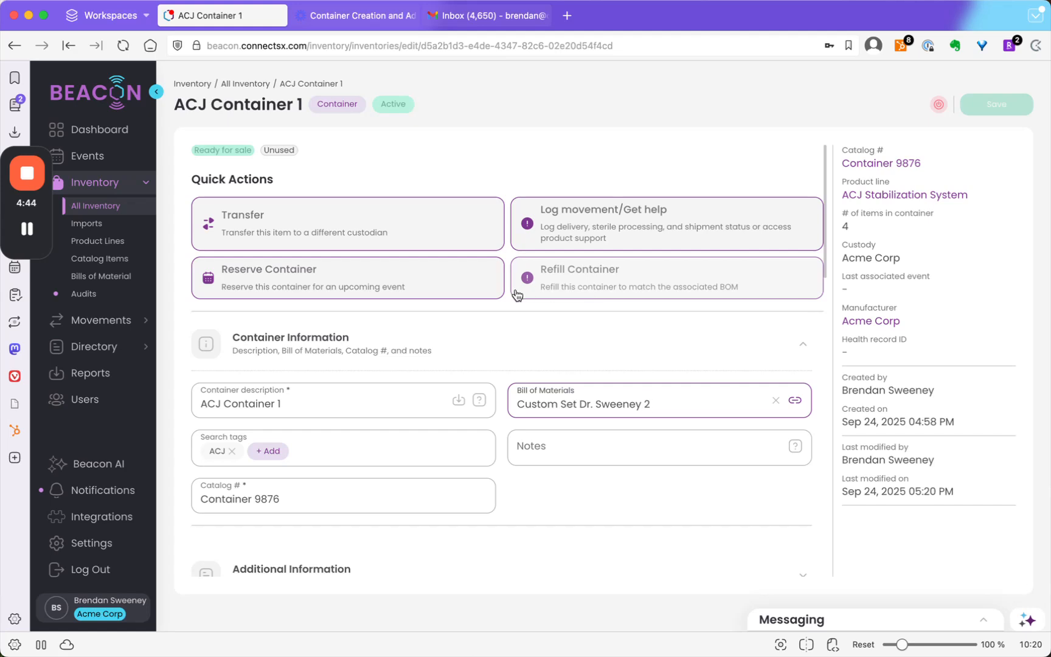
- Go to the container's refill section and examine the required and contained quantities per catalog item and the BOM status of its devices
{"action": "left_click", "coordinate": [583, 289]}
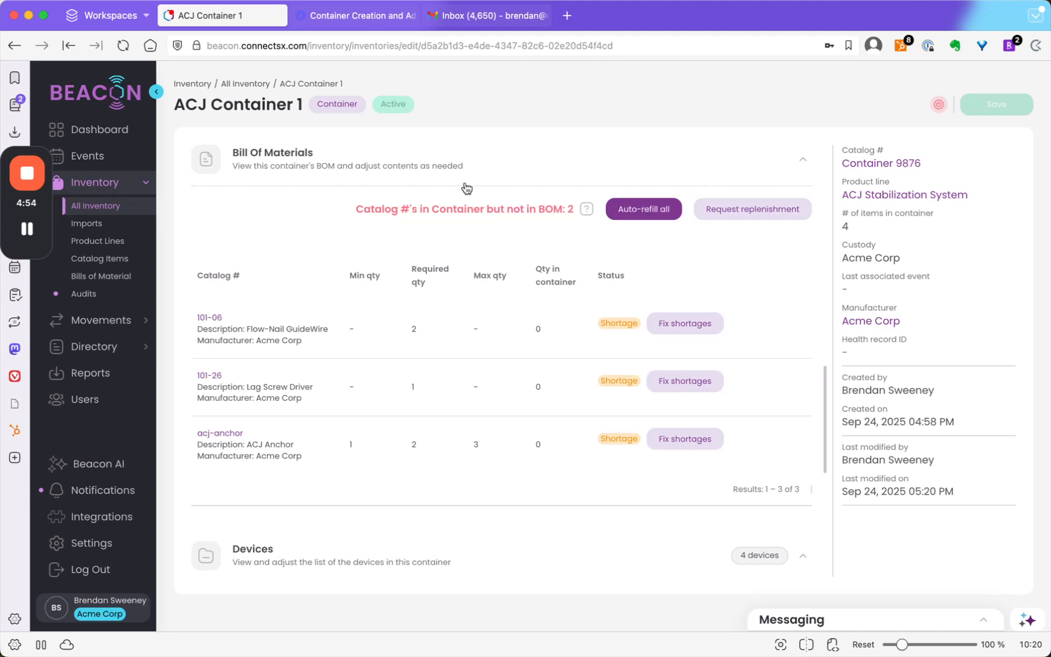
{"action": "scroll", "coordinate": [503, 322], "scroll_direction": "up", "scroll_amount": 5}
{"action": "scroll", "coordinate": [505, 327], "scroll_direction": "down", "scroll_amount": 3}
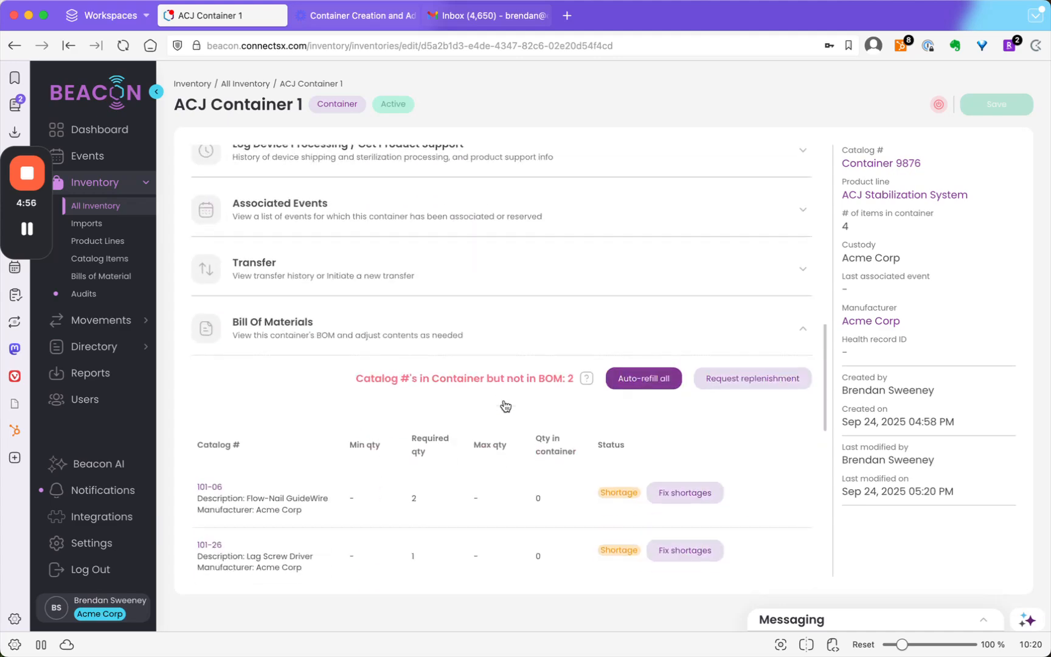
{"action": "scroll", "coordinate": [425, 318], "scroll_direction": "down", "scroll_amount": 1}
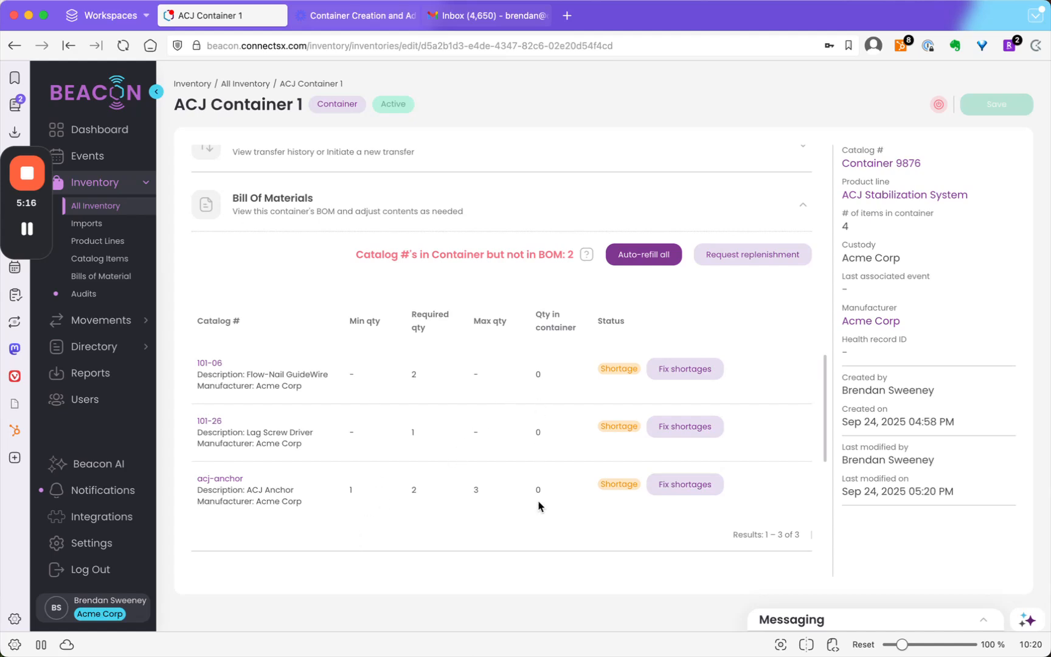
{"action": "scroll", "coordinate": [540, 490], "scroll_direction": "down", "scroll_amount": 3}
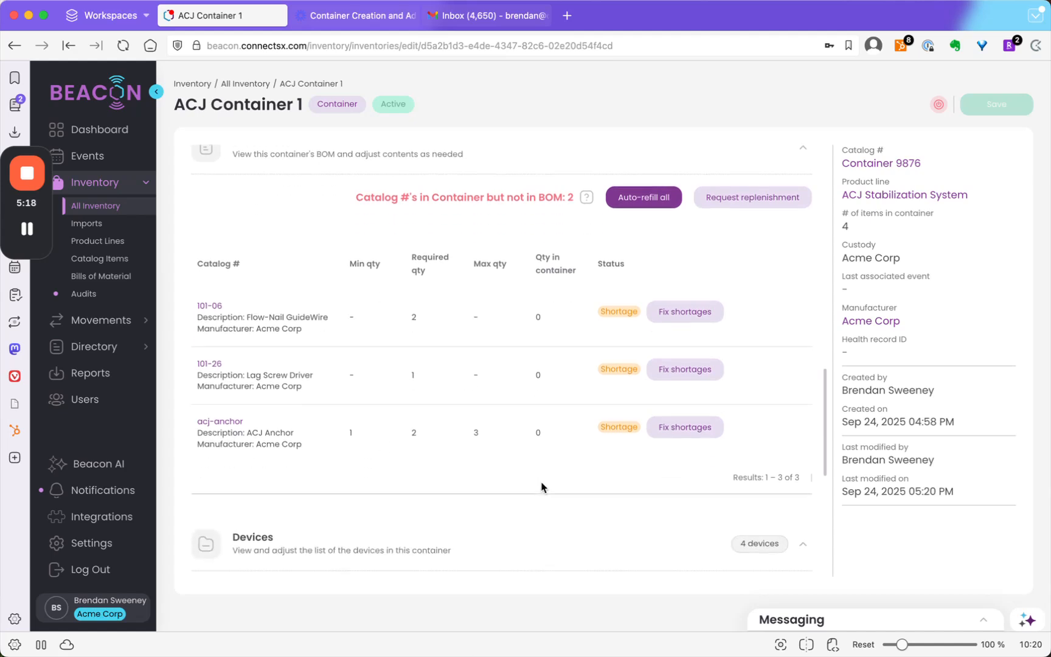
{"action": "left_click", "coordinate": [567, 466]}
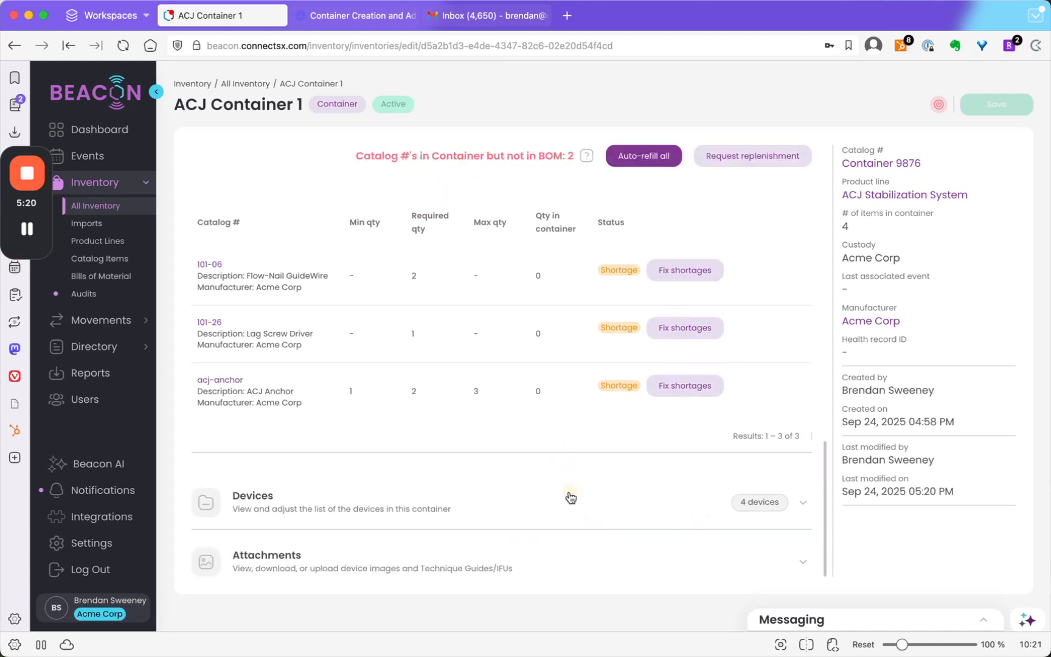
{"action": "left_click", "coordinate": [569, 492]}
{"action": "scroll", "coordinate": [571, 496], "scroll_direction": "down", "scroll_amount": 5}
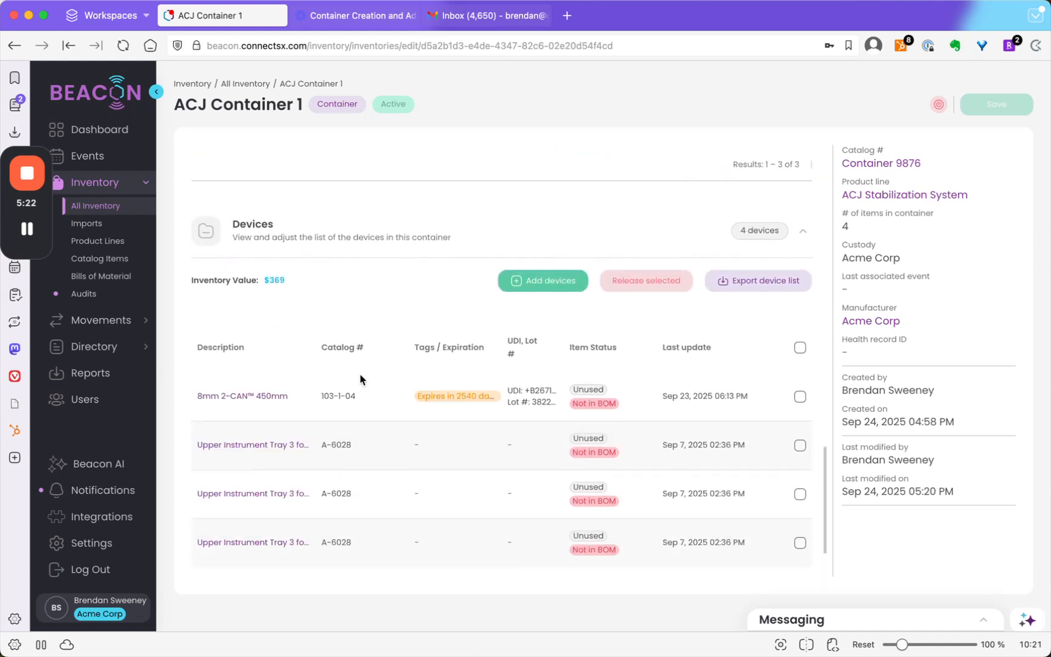
{"action": "scroll", "coordinate": [350, 503], "scroll_direction": "up", "scroll_amount": 5}
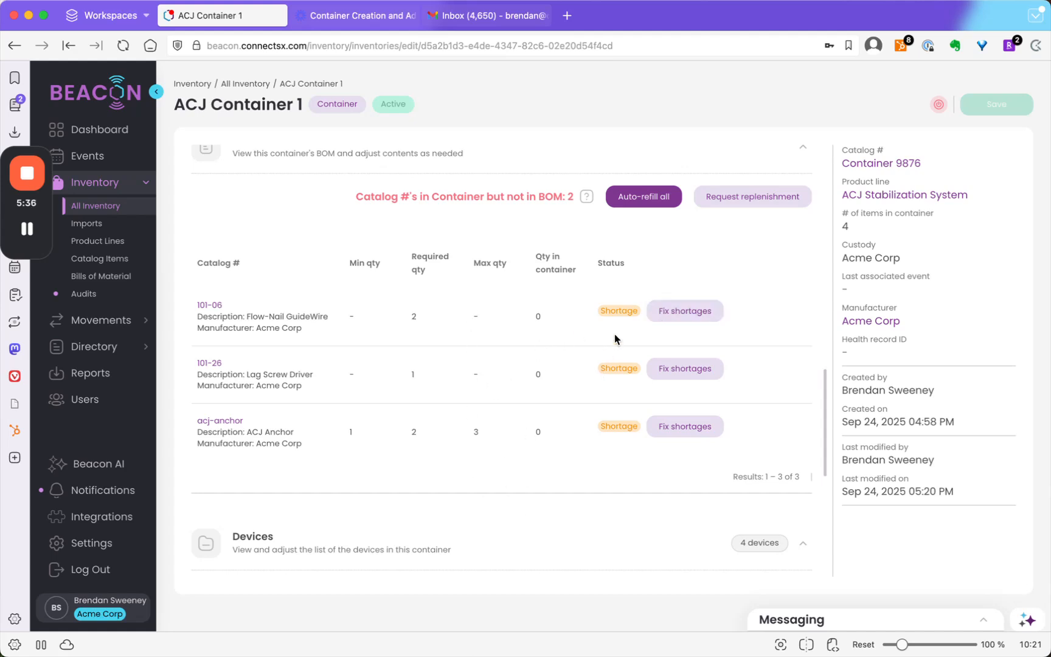
- Start fixing the shortage of item 101-06 and search the available inventory for 101-06
{"action": "left_click", "coordinate": [674, 320]}
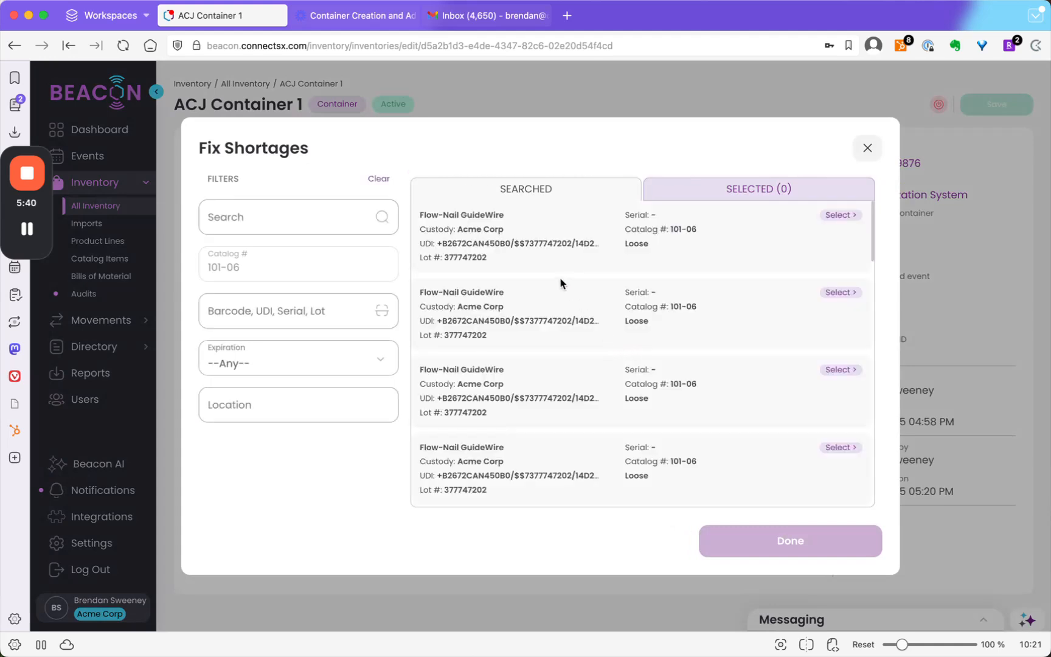
{"action": "left_click", "coordinate": [346, 220]}
{"action": "type", "text": "1010"}
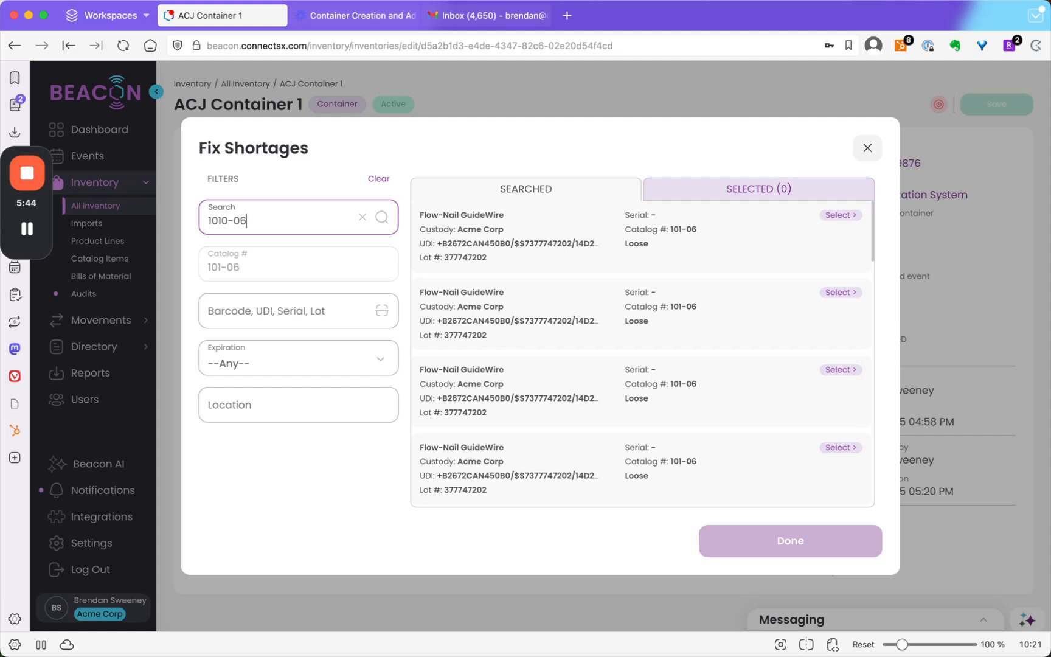
{"action": "type", "text": "-06"}
{"action": "left_click", "coordinate": [227, 221]}
{"action": "key", "text": "BackSpace"}
{"action": "left_click", "coordinate": [382, 217]}
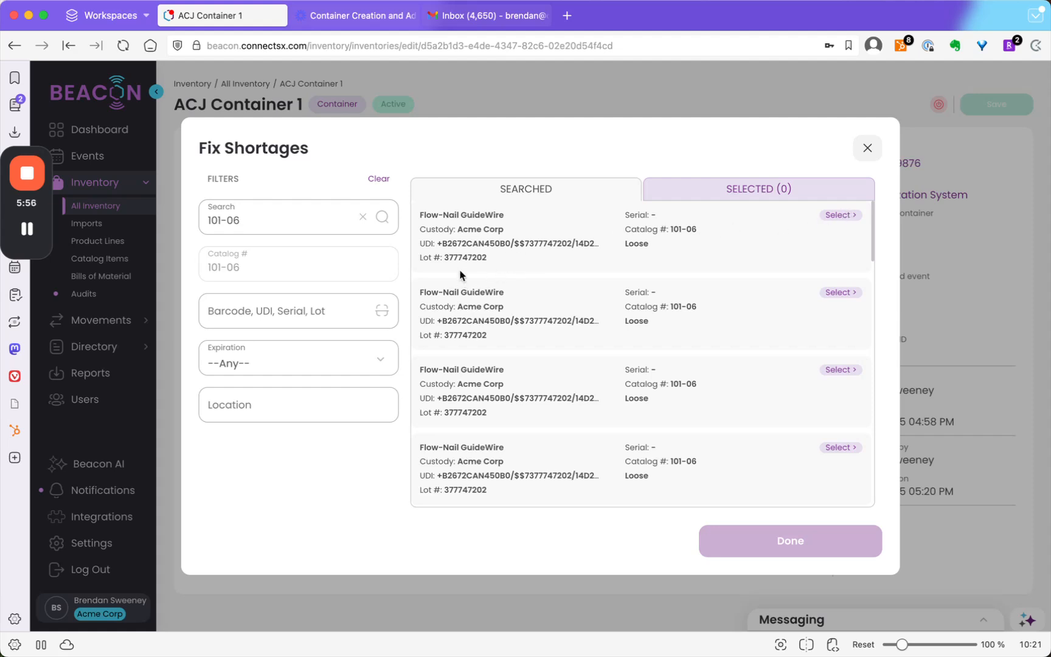
- Select two loose Flow-Nail GuideWire items and finish adding them to the container
{"action": "scroll", "coordinate": [518, 414], "scroll_direction": "down", "scroll_amount": 2}
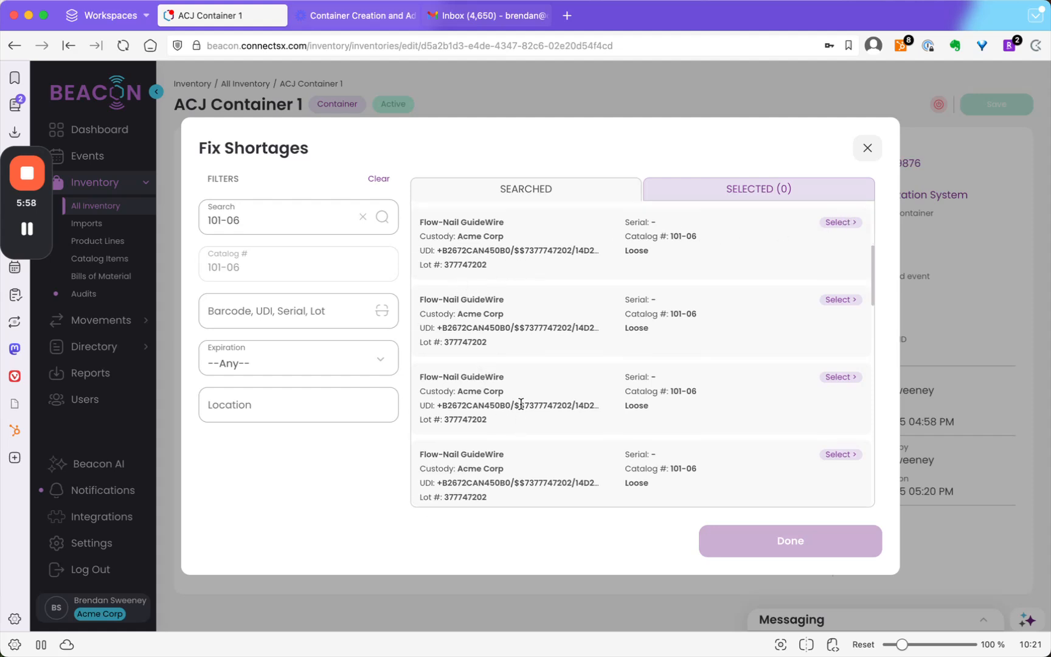
{"action": "left_click", "coordinate": [841, 401]}
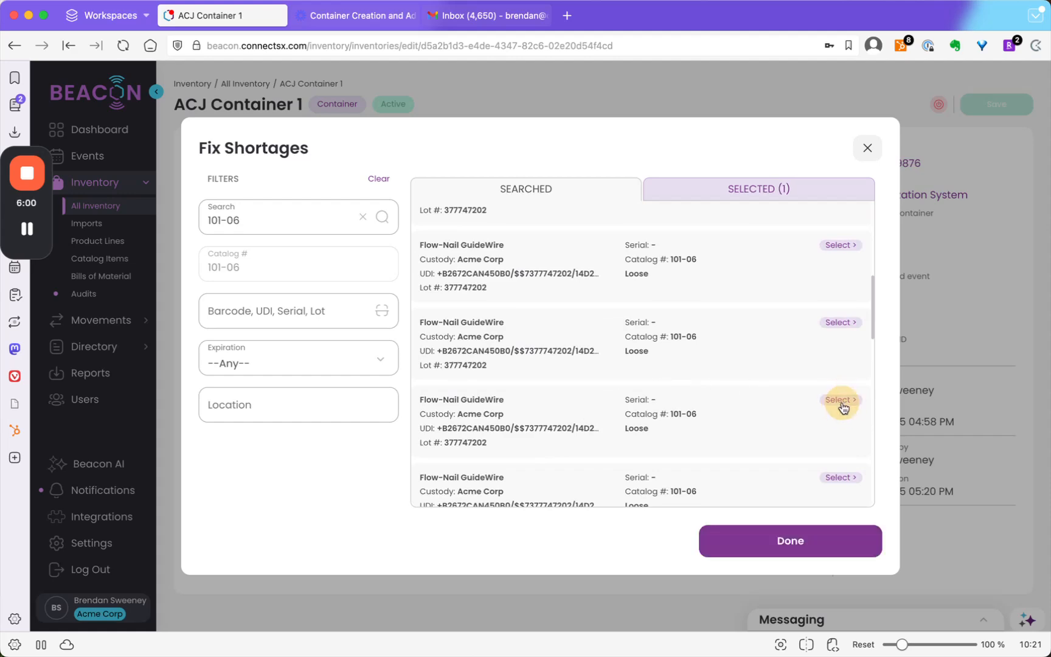
{"action": "left_click", "coordinate": [841, 323]}
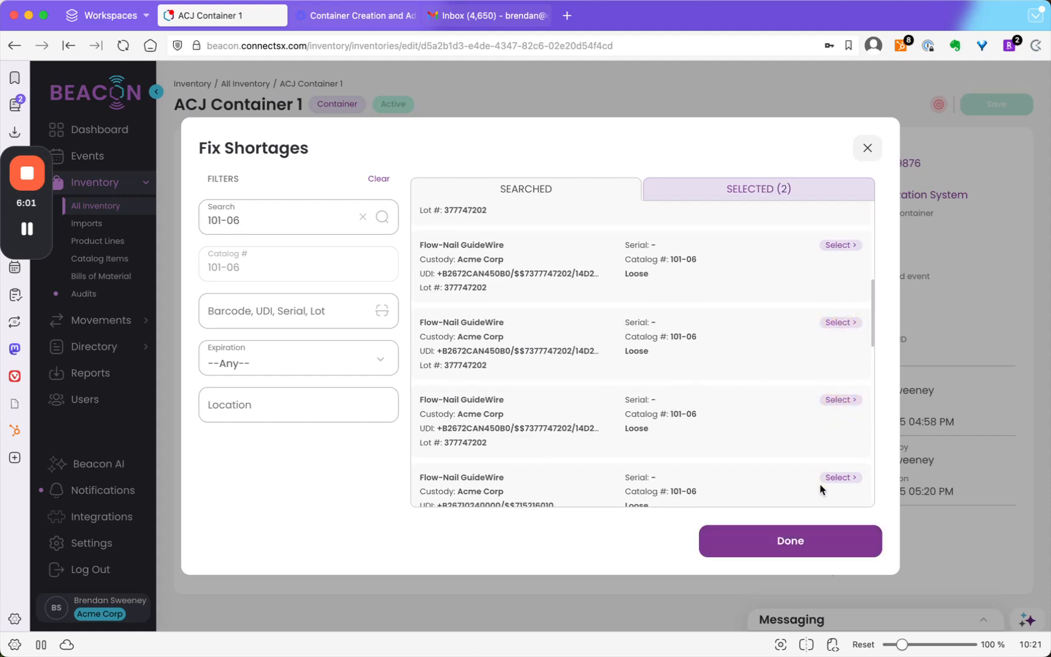
{"action": "left_click", "coordinate": [804, 540]}
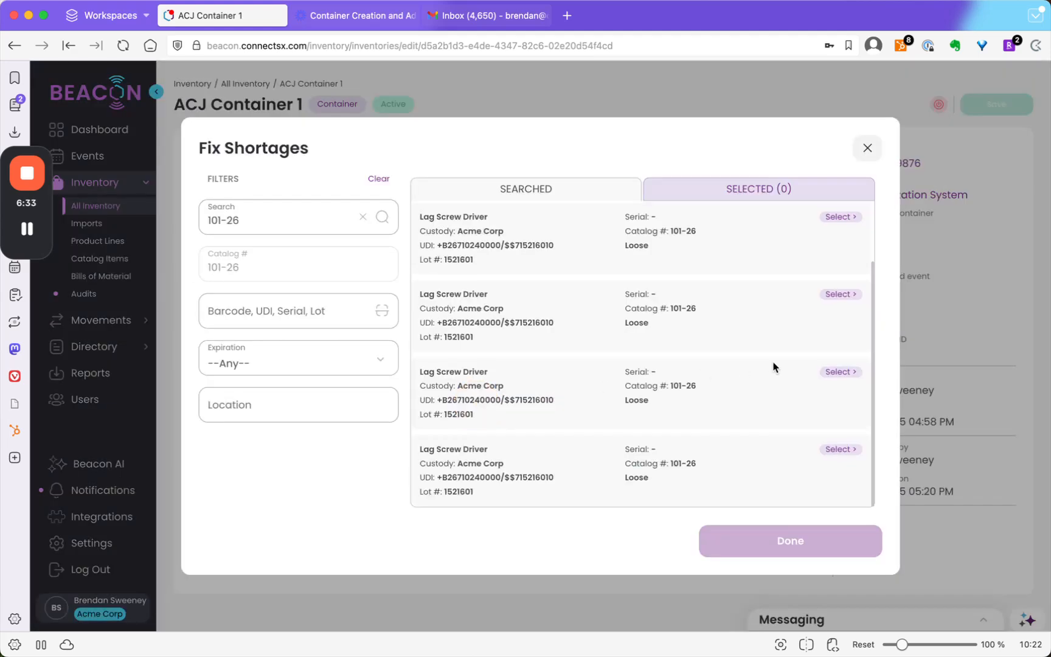
- Add two loose Lag Screw Driver items (101-26) to the container, accepting the location update for each, and finish the shortage fix
{"action": "left_click", "coordinate": [837, 372]}
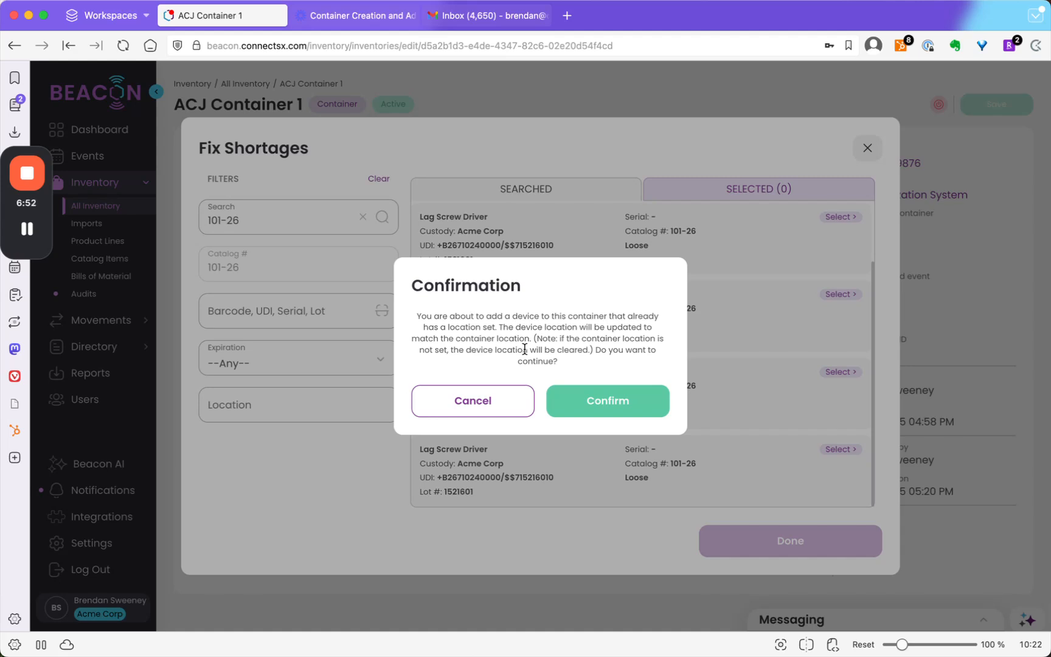
{"action": "left_click", "coordinate": [604, 402]}
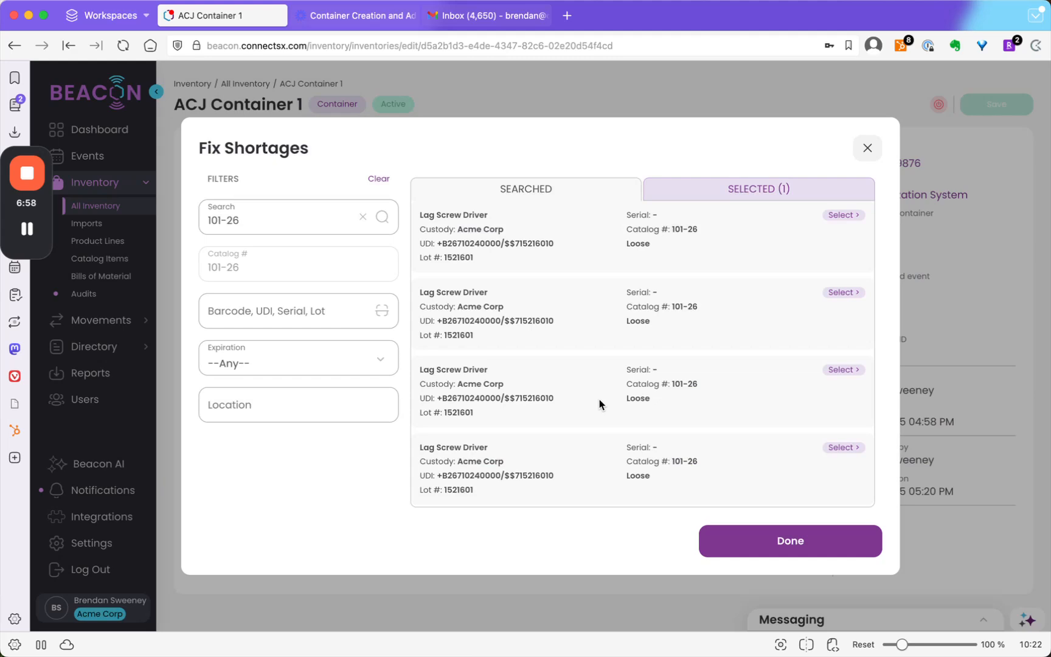
{"action": "left_click", "coordinate": [841, 294]}
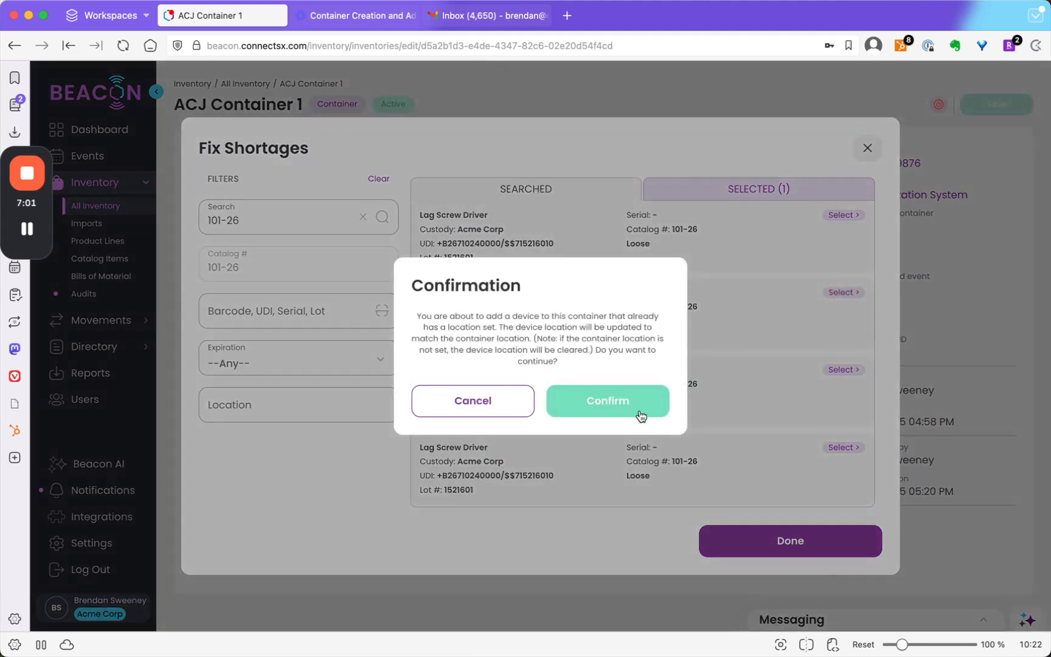
{"action": "left_click", "coordinate": [630, 409]}
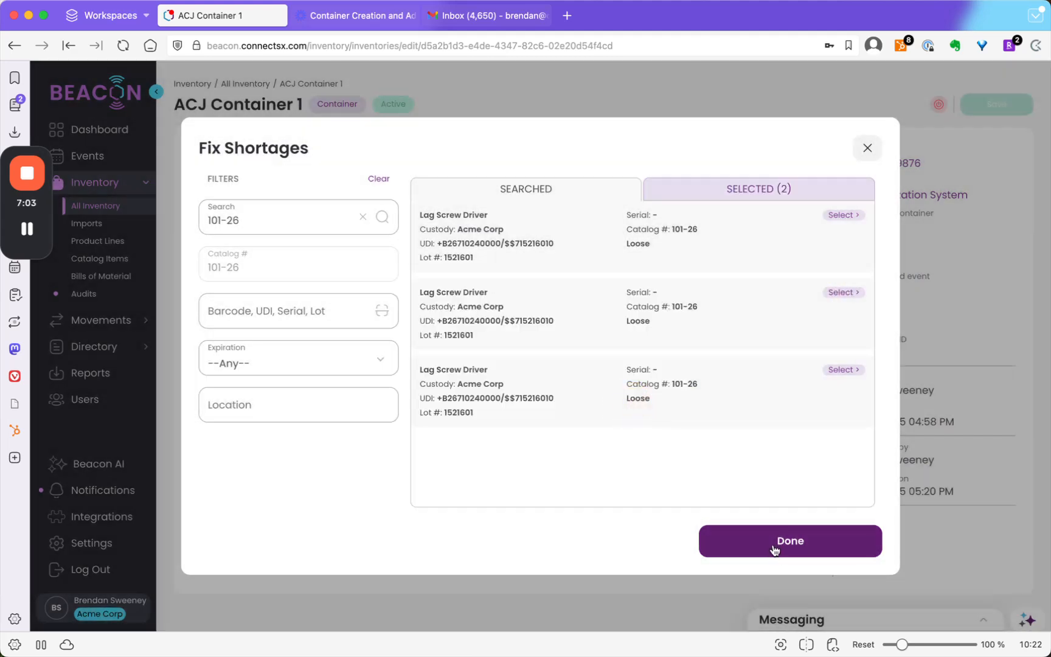
{"action": "left_click", "coordinate": [775, 548]}
{"action": "left_click", "coordinate": [627, 390]}
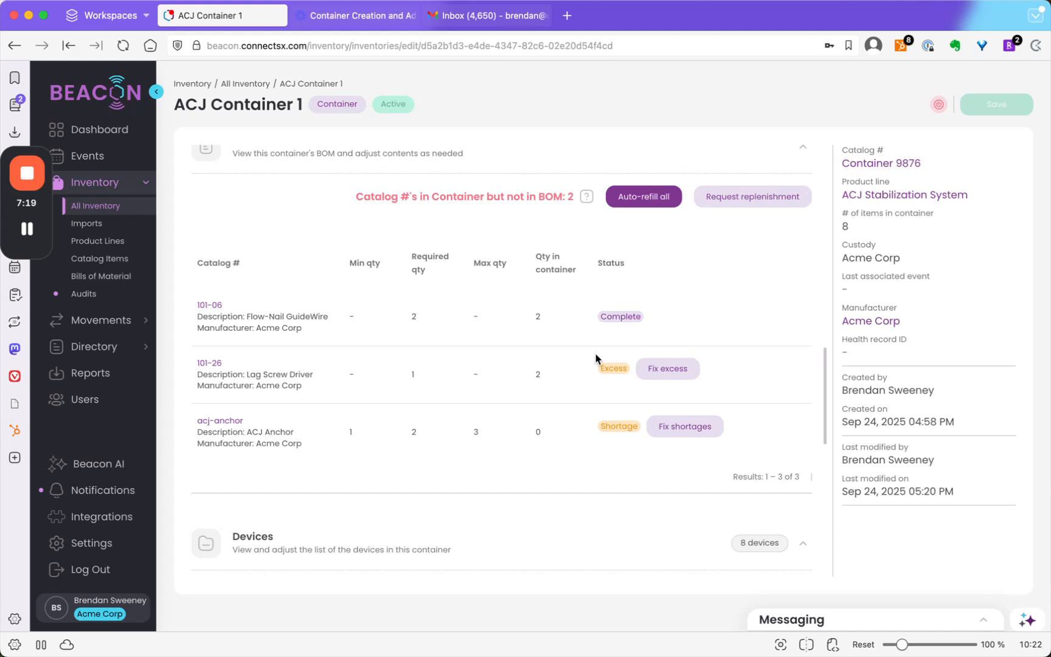
- Fix the excess of item 101-26 by removing 1 Lag Screw Driver of its lot from the container
{"action": "left_click", "coordinate": [661, 375]}
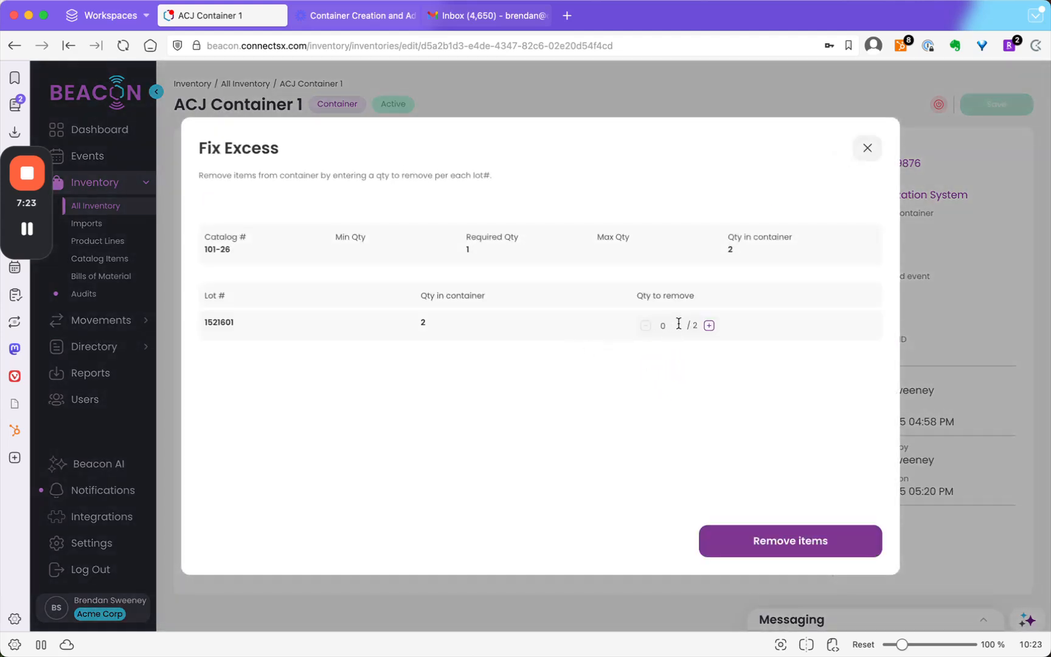
{"action": "left_click", "coordinate": [709, 326]}
{"action": "left_click", "coordinate": [790, 542]}
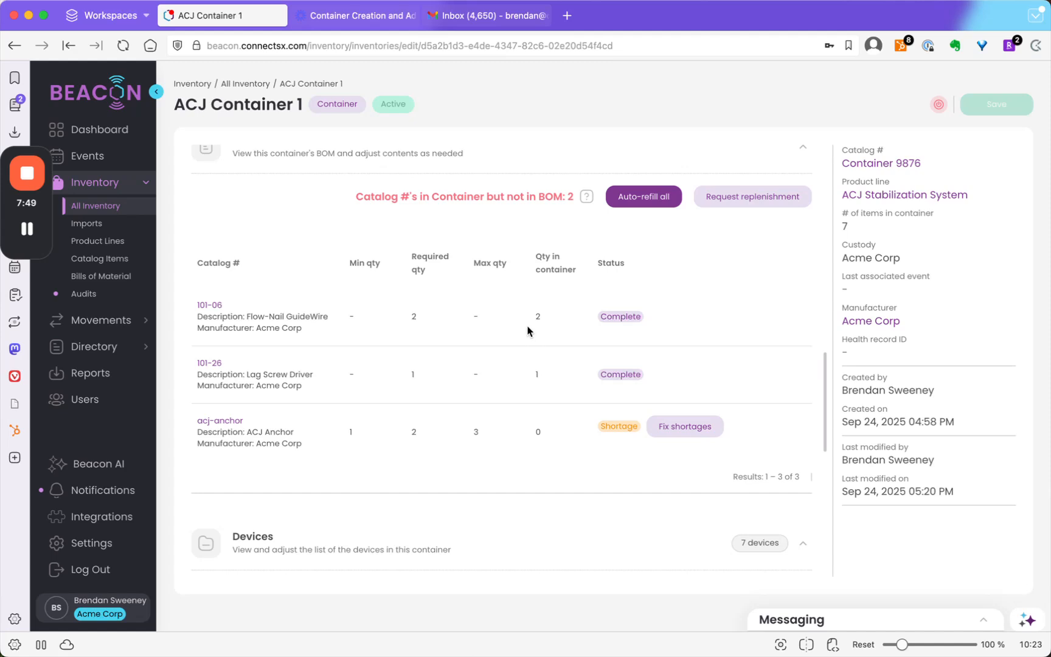
- Compare the auto-refill methods and run auto-refill for all bill of materials items using First In, First Out
{"action": "left_click", "coordinate": [636, 202]}
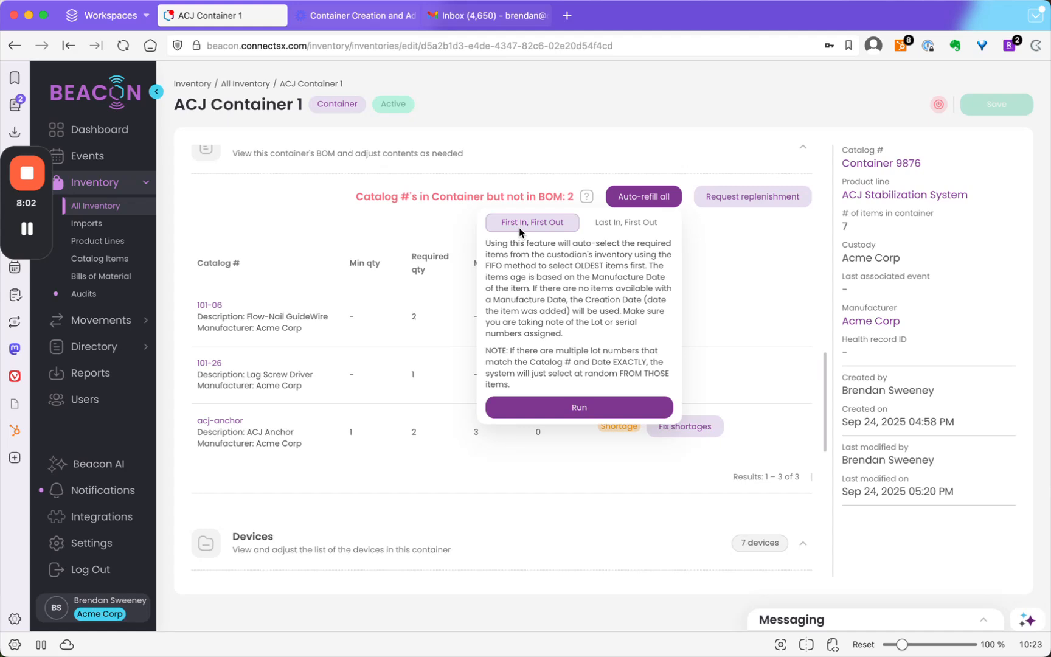
{"action": "left_click", "coordinate": [619, 225]}
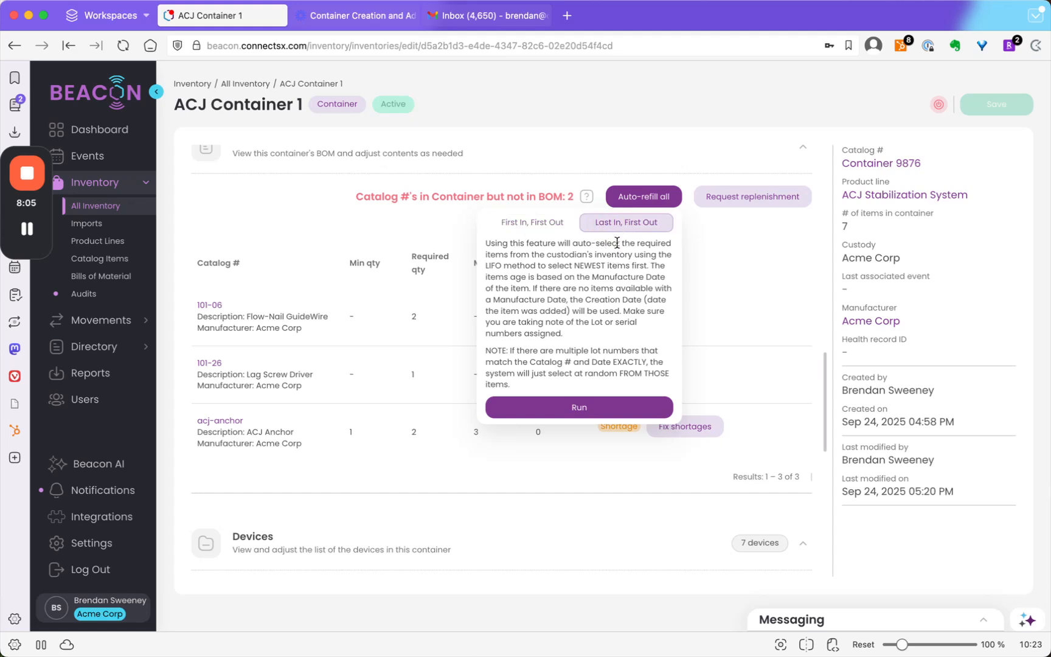
{"action": "left_click", "coordinate": [556, 226]}
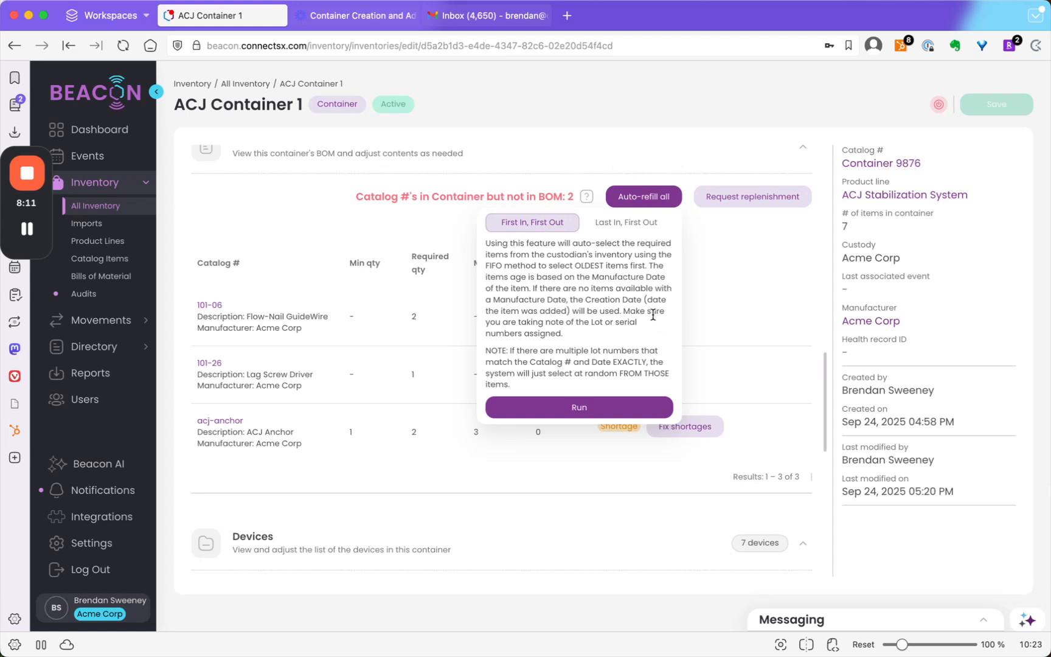
{"action": "left_click", "coordinate": [575, 408]}
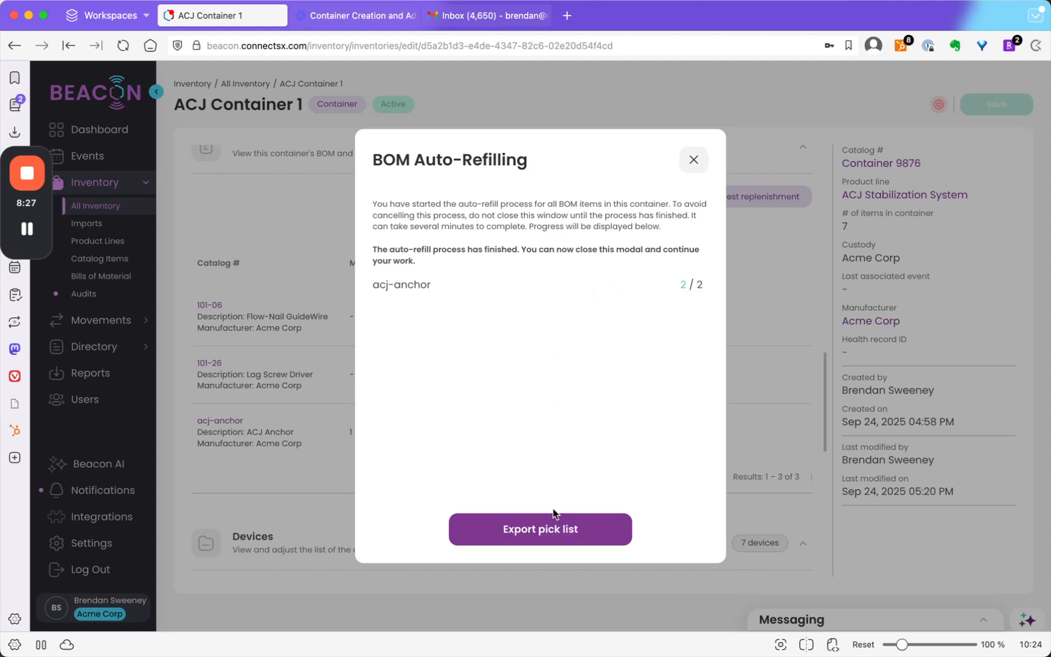
- Export the pick list of auto-refilled items, close the auto-refill window and return to the container's bill of materials and devices
{"action": "left_click", "coordinate": [552, 533]}
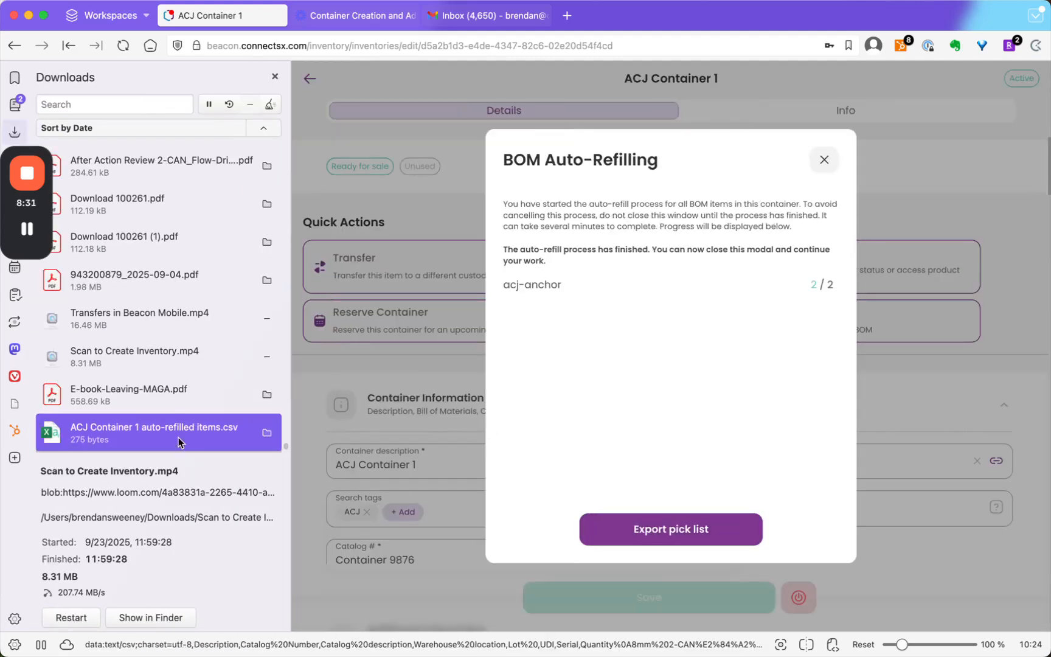
{"action": "left_click", "coordinate": [275, 77]}
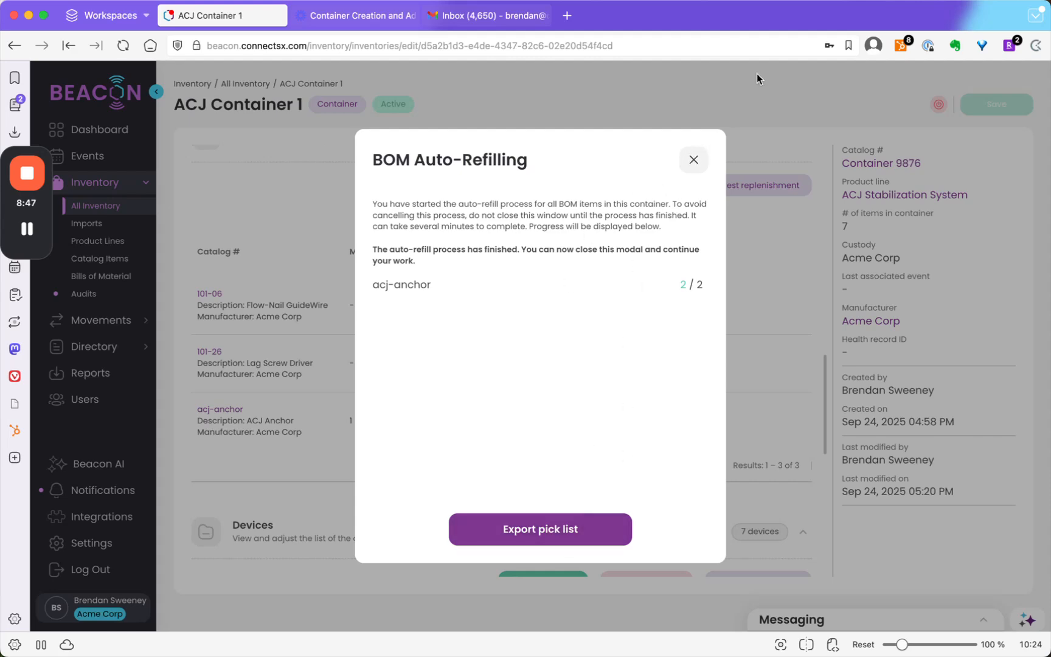
{"action": "left_click", "coordinate": [691, 159]}
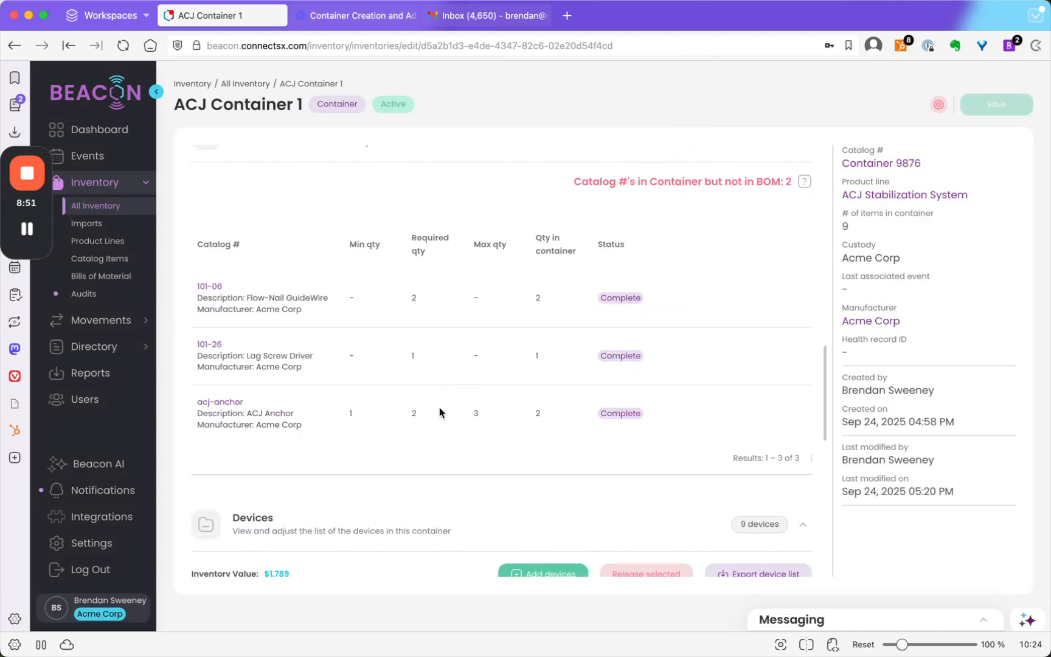
{"action": "scroll", "coordinate": [517, 402], "scroll_direction": "down", "scroll_amount": 5}
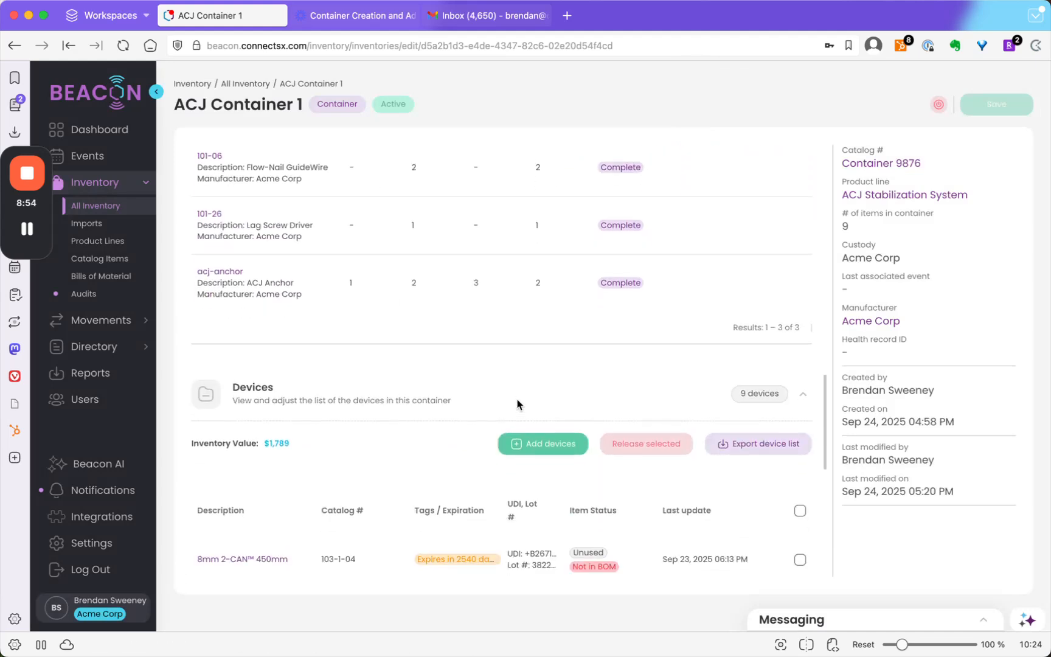
- Examine the container's device list and bill of materials for catalog numbers in the container but not in the BOM
{"action": "scroll", "coordinate": [517, 399], "scroll_direction": "down", "scroll_amount": 5}
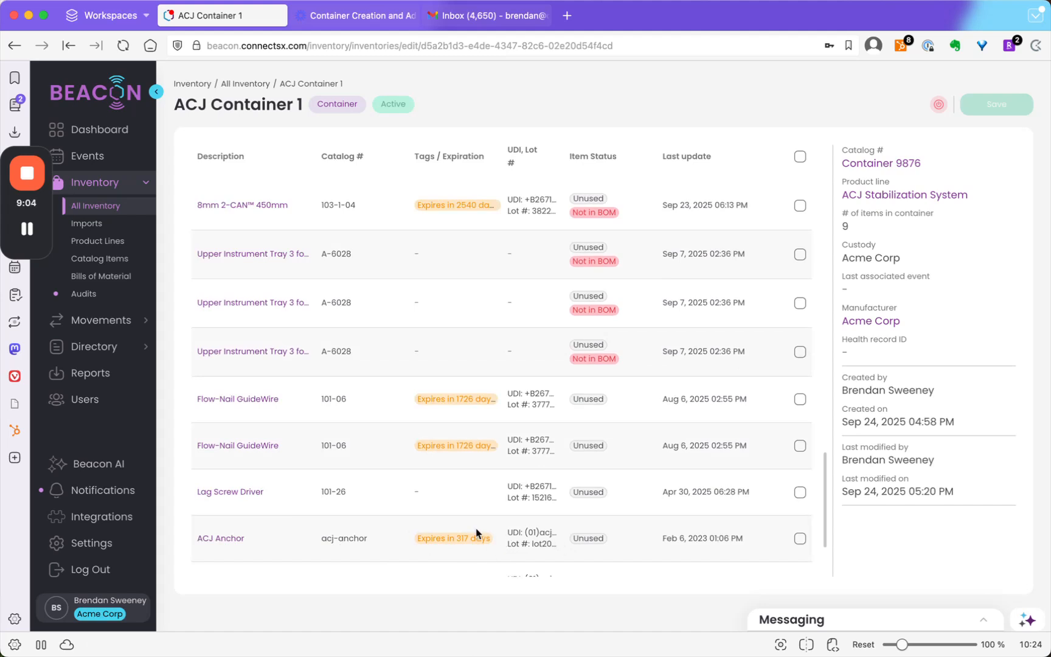
{"action": "scroll", "coordinate": [476, 532], "scroll_direction": "down", "scroll_amount": 10}
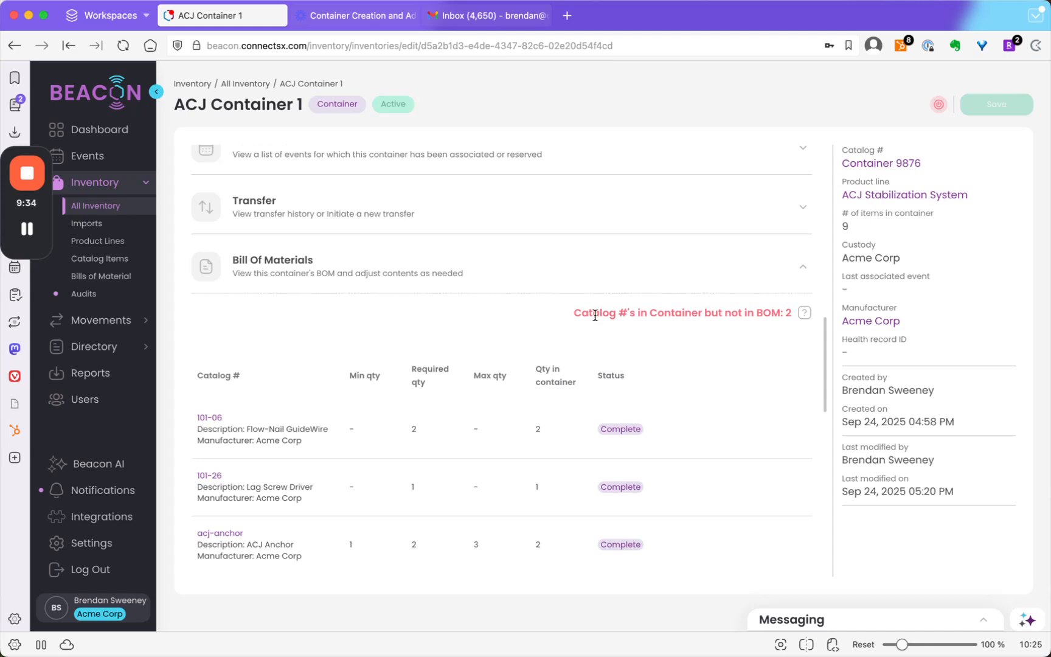
{"action": "left_click_drag", "start_coordinate": [594, 314], "coordinate": [761, 314]}
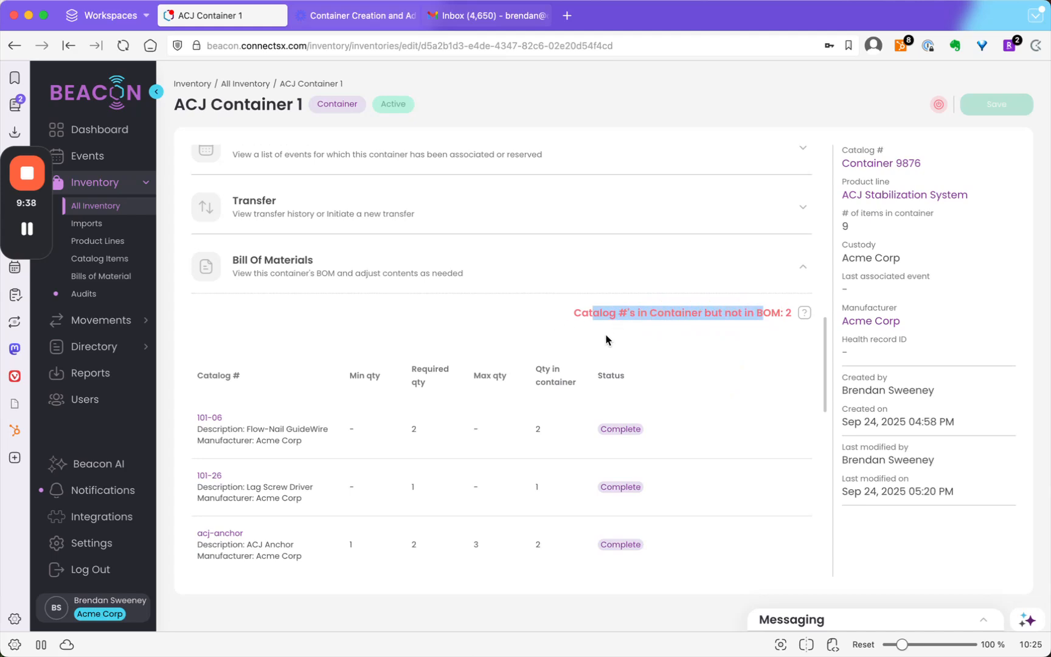
{"action": "scroll", "coordinate": [479, 493], "scroll_direction": "down", "scroll_amount": 2}
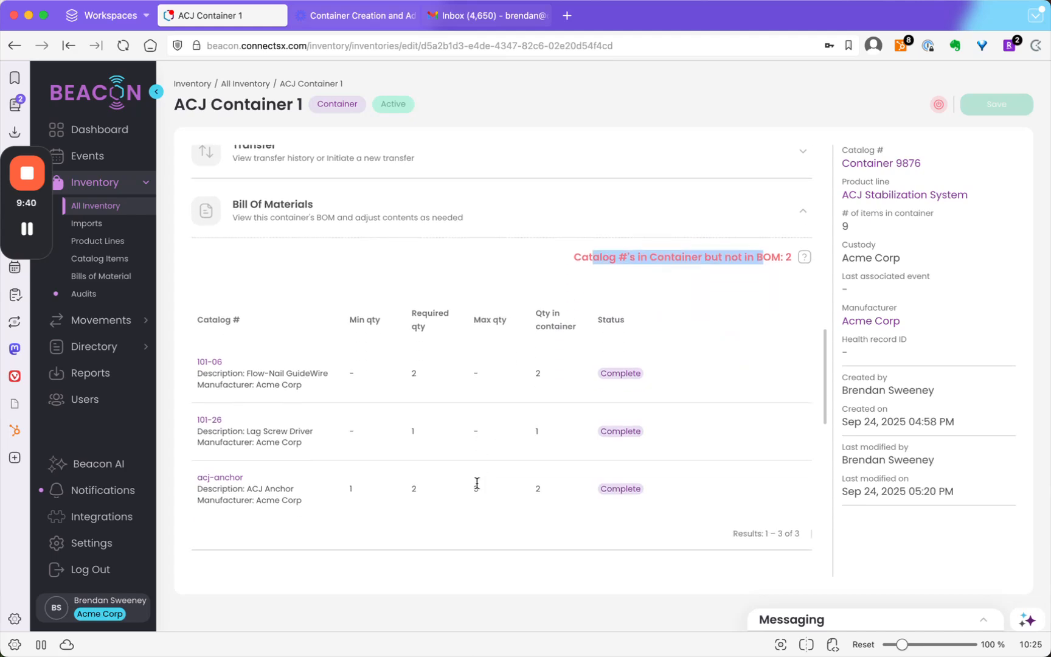
{"action": "scroll", "coordinate": [589, 378], "scroll_direction": "down", "scroll_amount": 10}
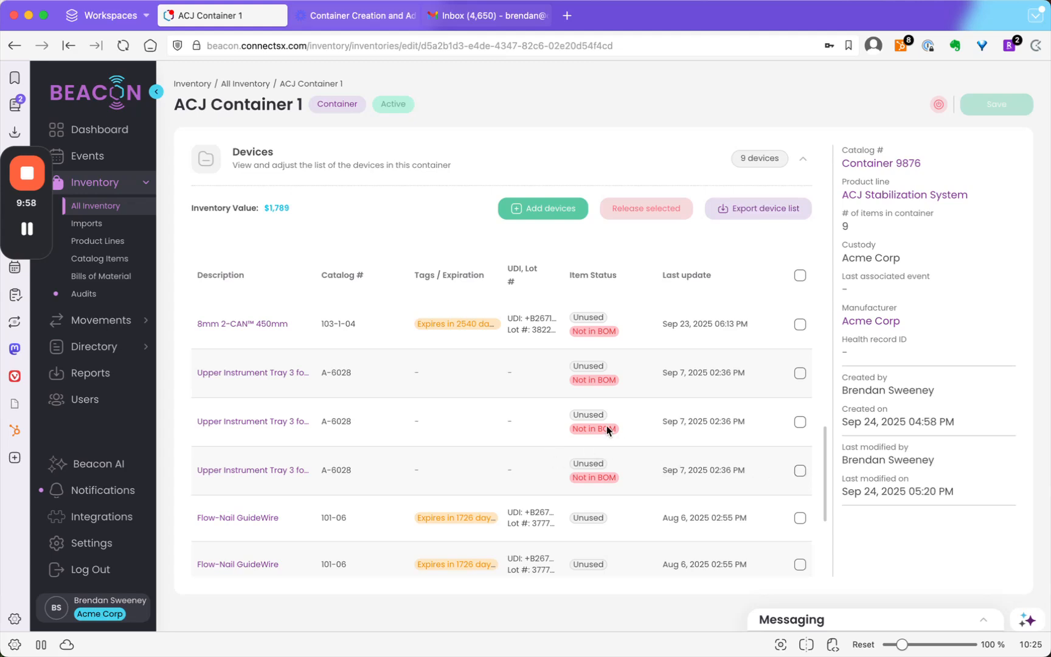
- Select the 8mm 2-CAN 450mm and the three Upper Instrument Tray devices marked Not in BOM, and clear the whole selection again
{"action": "left_click", "coordinate": [800, 471]}
{"action": "left_click", "coordinate": [800, 422]}
{"action": "left_click", "coordinate": [800, 326]}
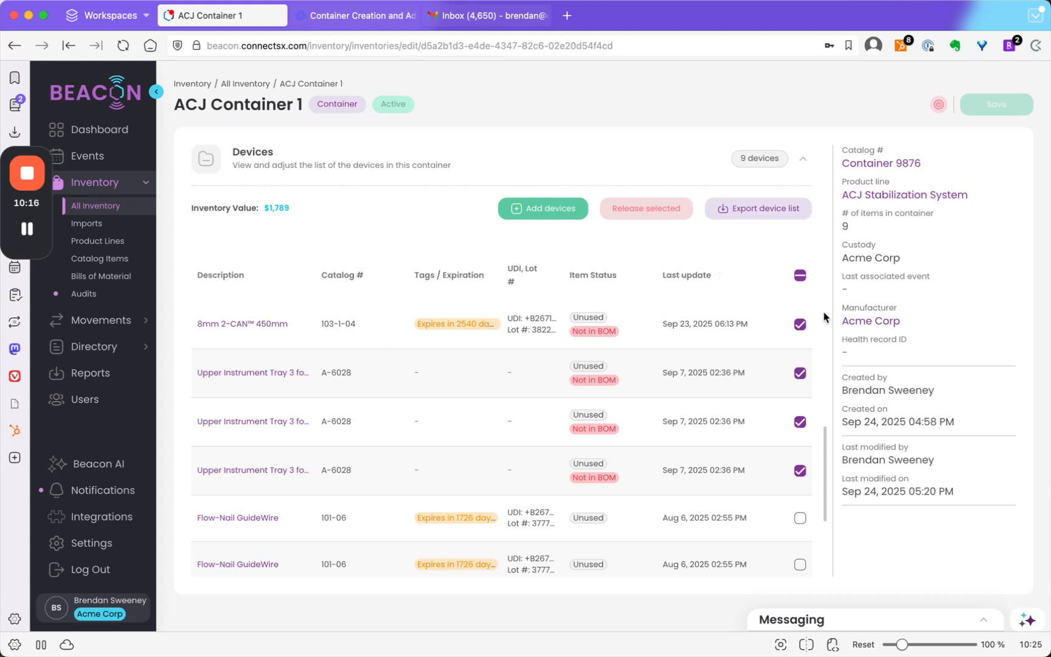
{"action": "left_click", "coordinate": [800, 279]}
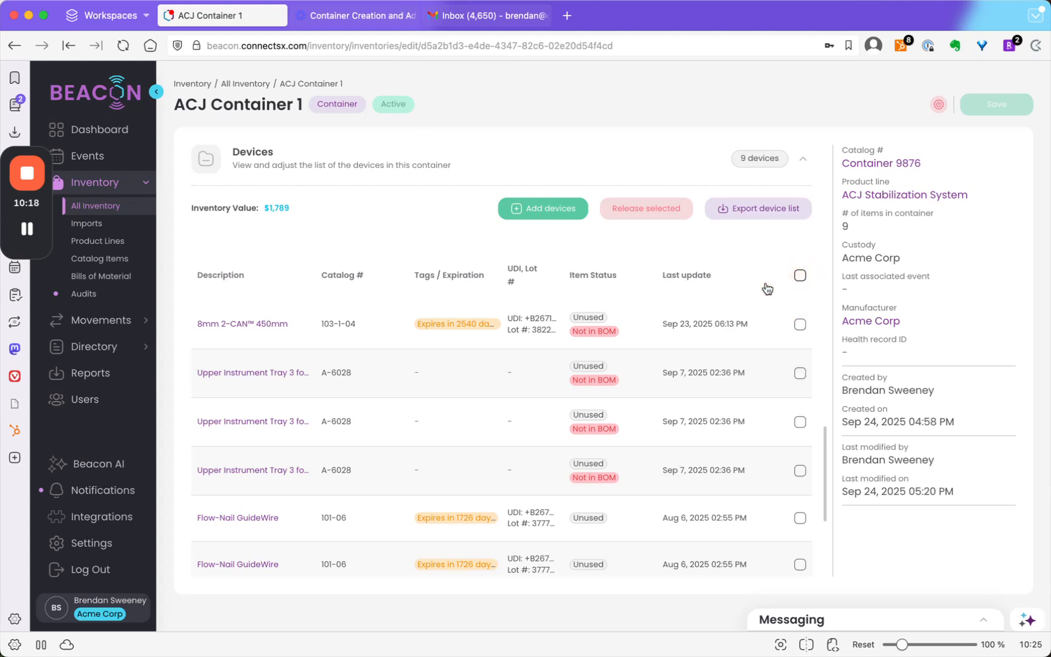
{"action": "scroll", "coordinate": [511, 298], "scroll_direction": "up", "scroll_amount": 5}
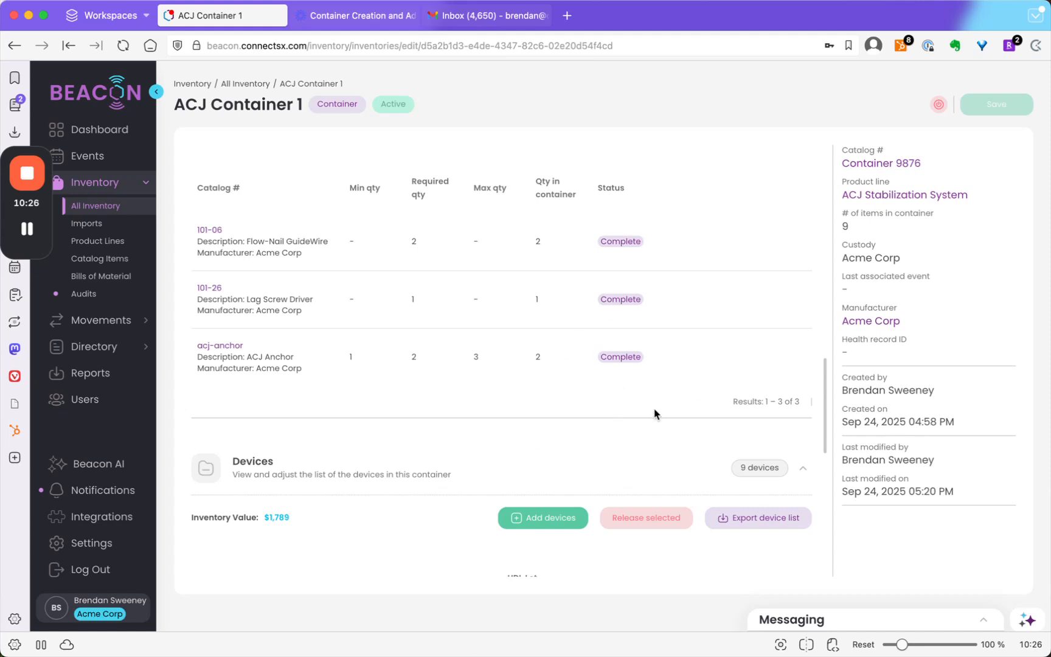
{"action": "scroll", "coordinate": [654, 413], "scroll_direction": "down", "scroll_amount": 5}
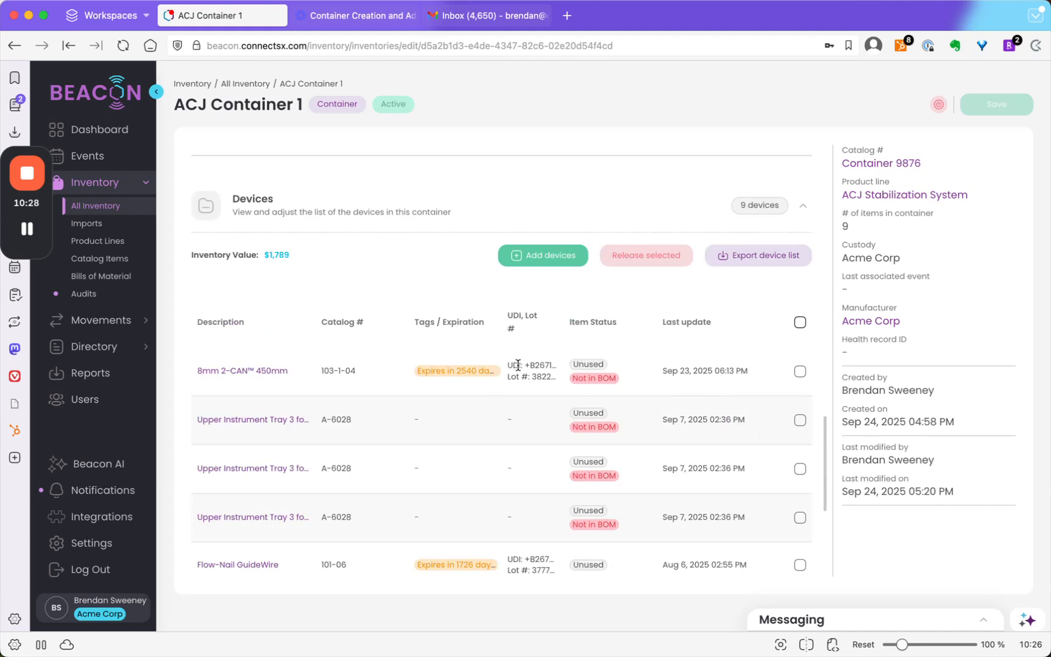